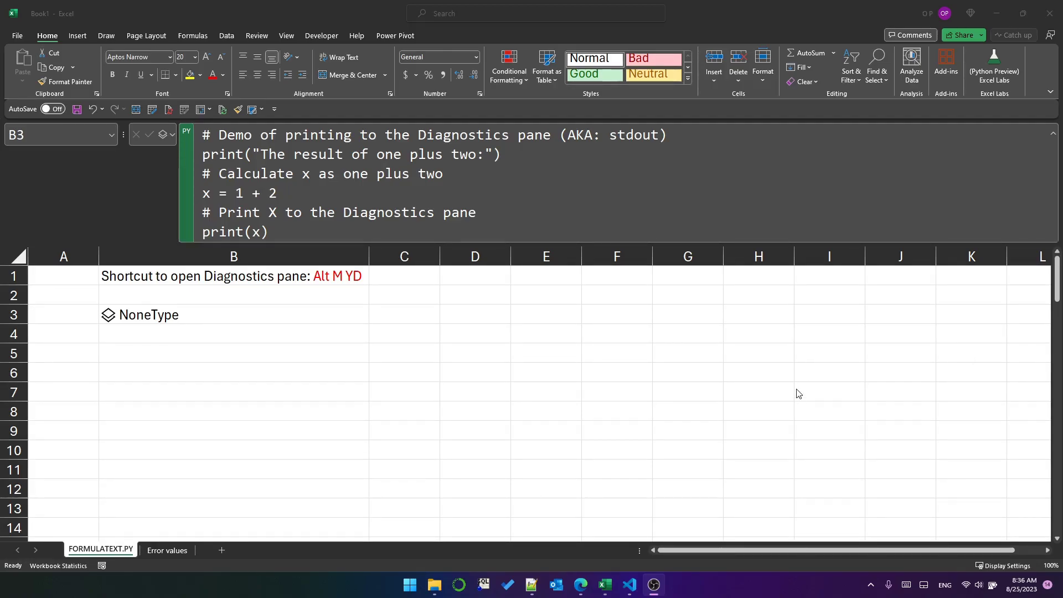
Step: Show the Formulas ribbon and its Python tools with Python cell B3 selected
click(197, 36)
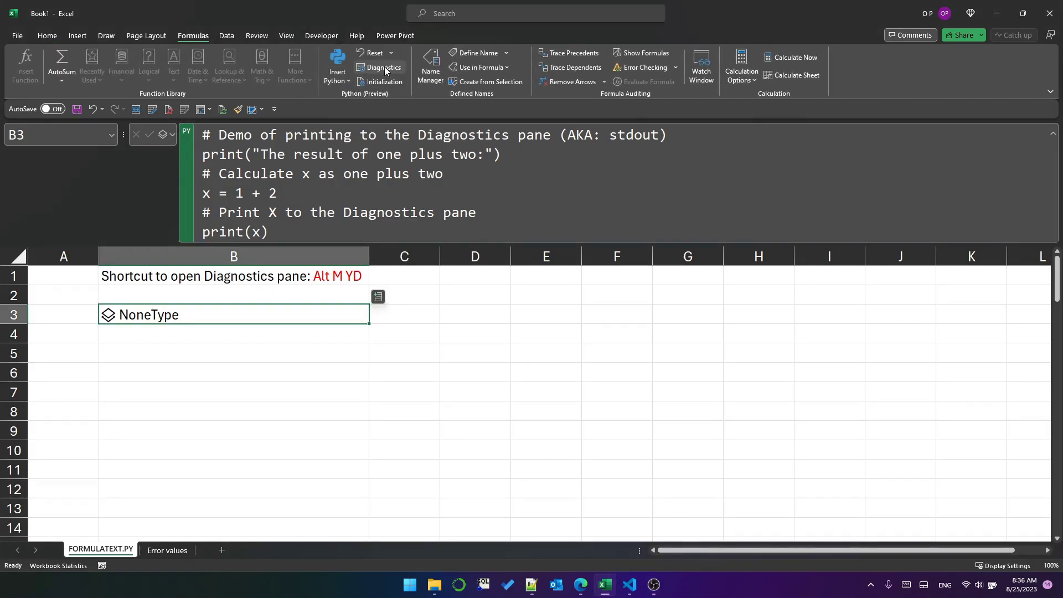
Step: Open the Diagnostics pane, close it, then reopen it with Alt M Y D
click(385, 68)
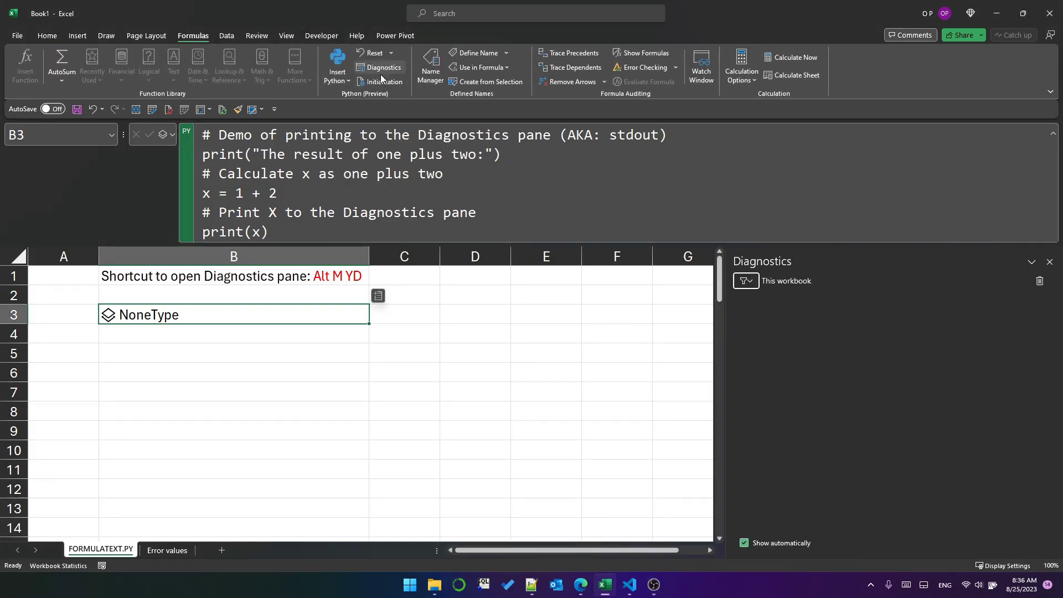
click(1049, 261)
key(alt)
key(m)
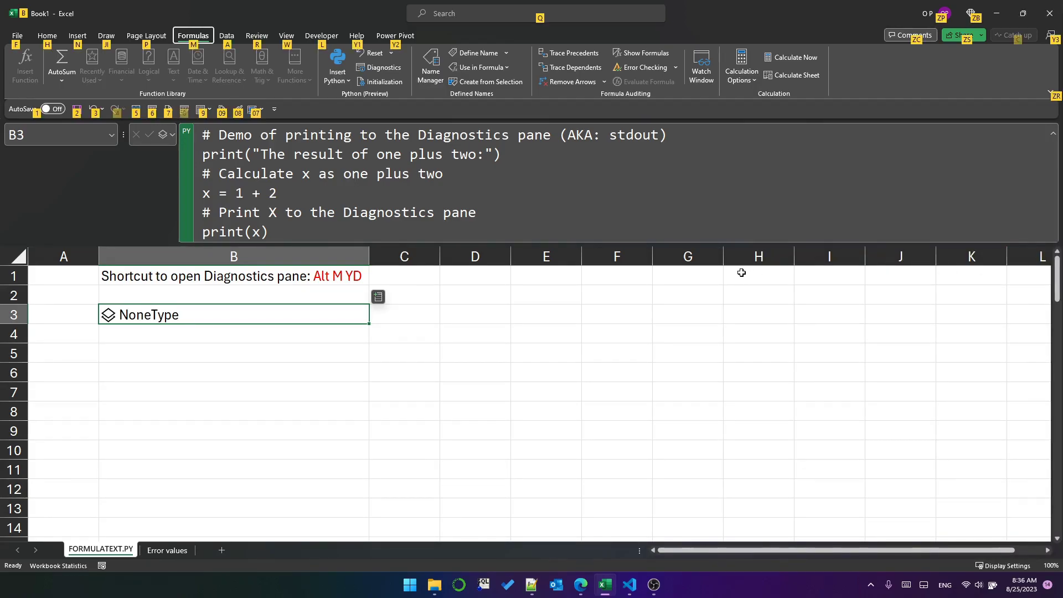
key(y)
key(d)
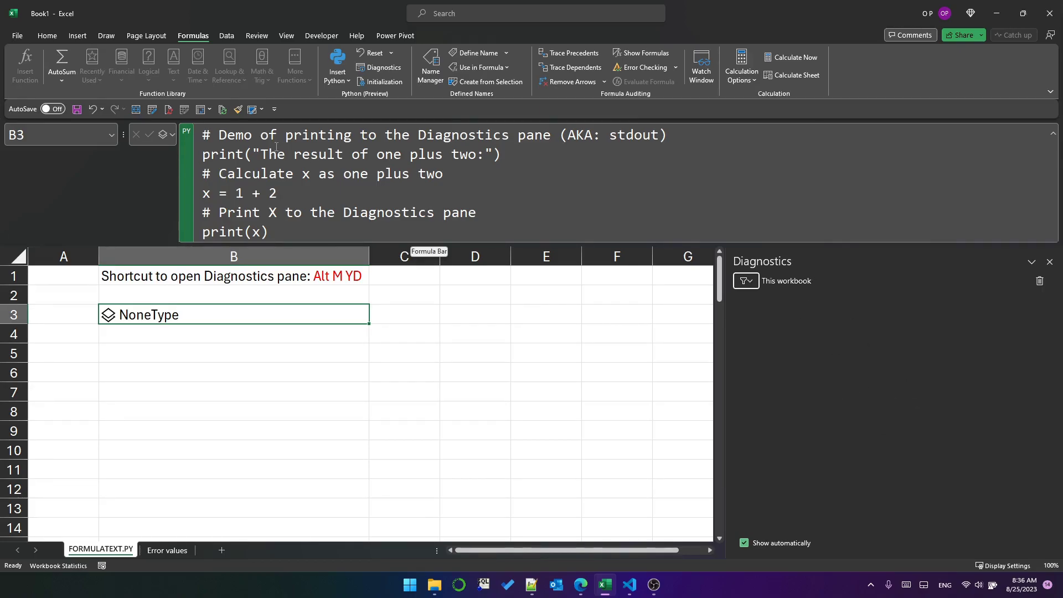
Step: Edit B3's Python code, marking the print, x = 1 + 2 and print(x) lines
click(200, 135)
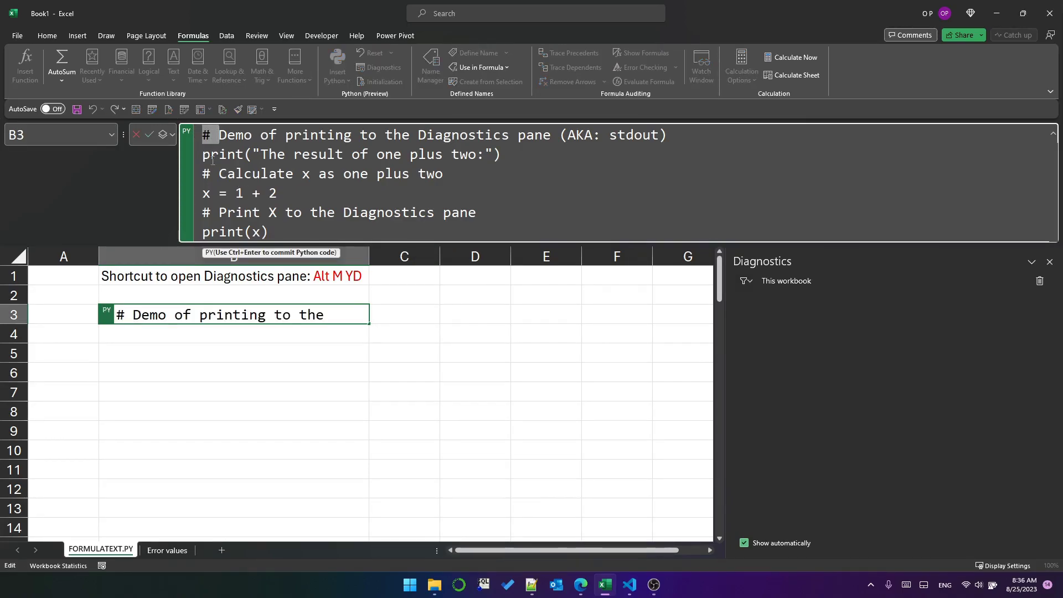
drag(201, 154, 518, 153)
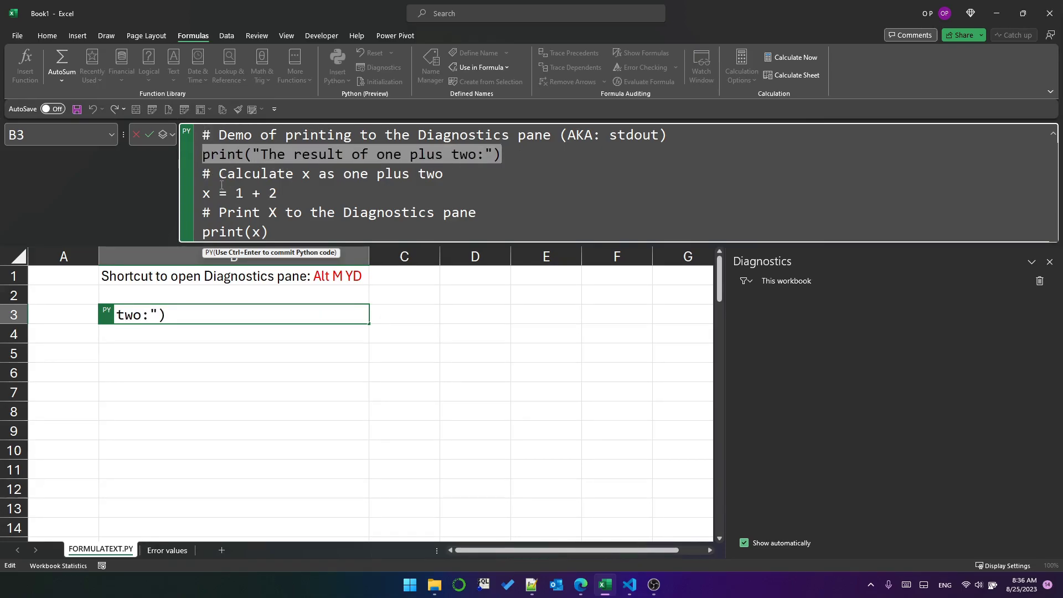
drag(281, 194, 202, 193)
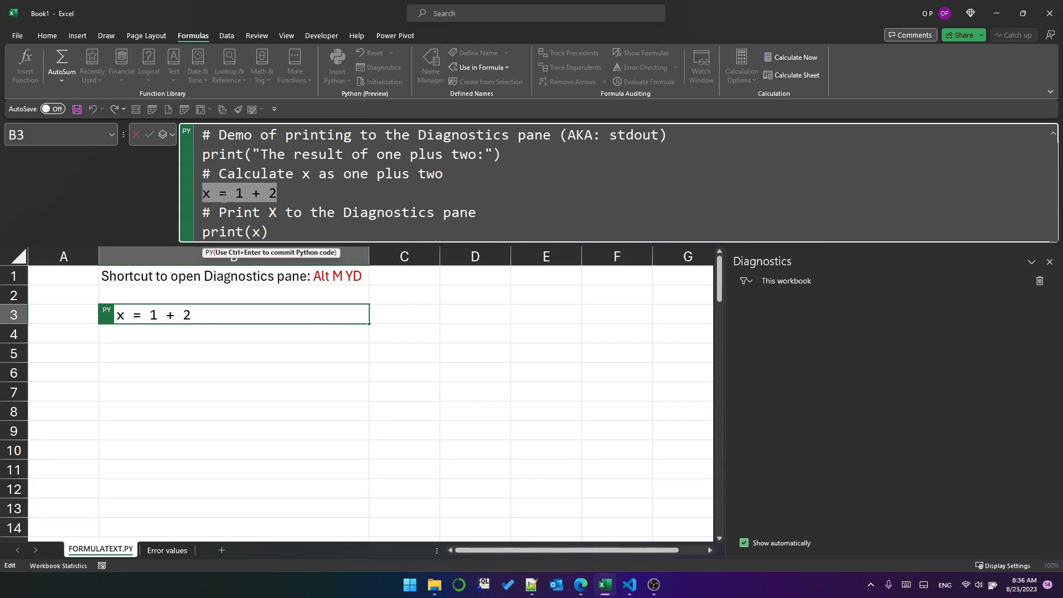
drag(271, 231, 202, 232)
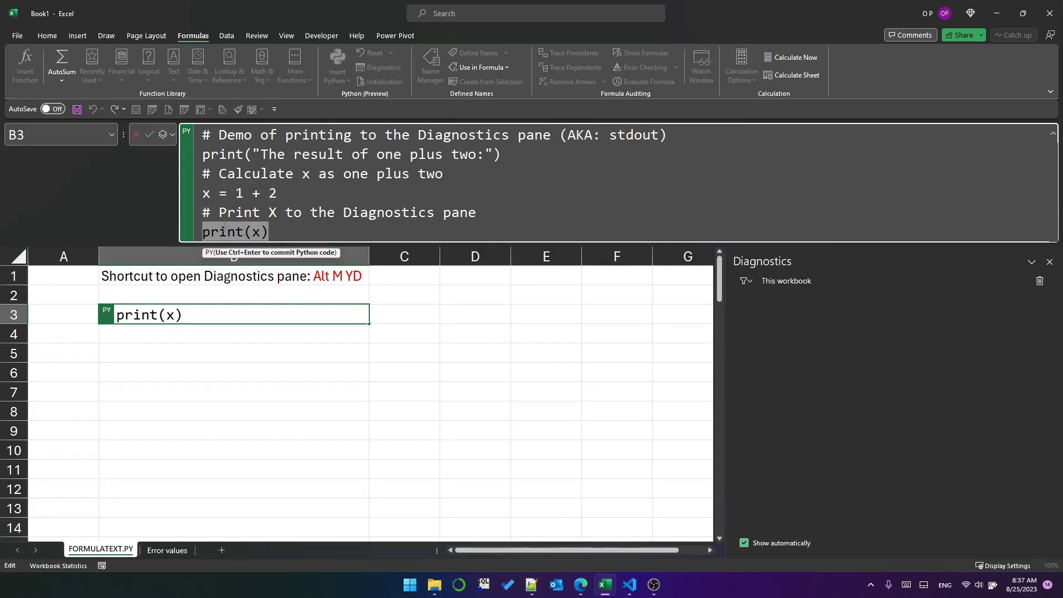
click(293, 227)
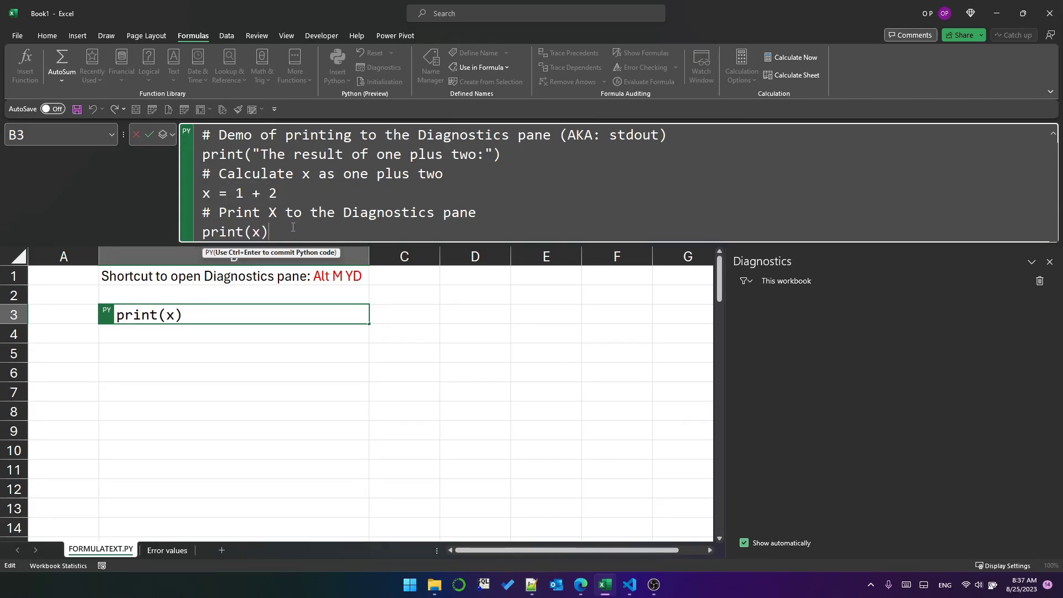
Step: Commit B3's code, then reselect both print lines and run it again to print the label and 3
key(ctrl+Return)
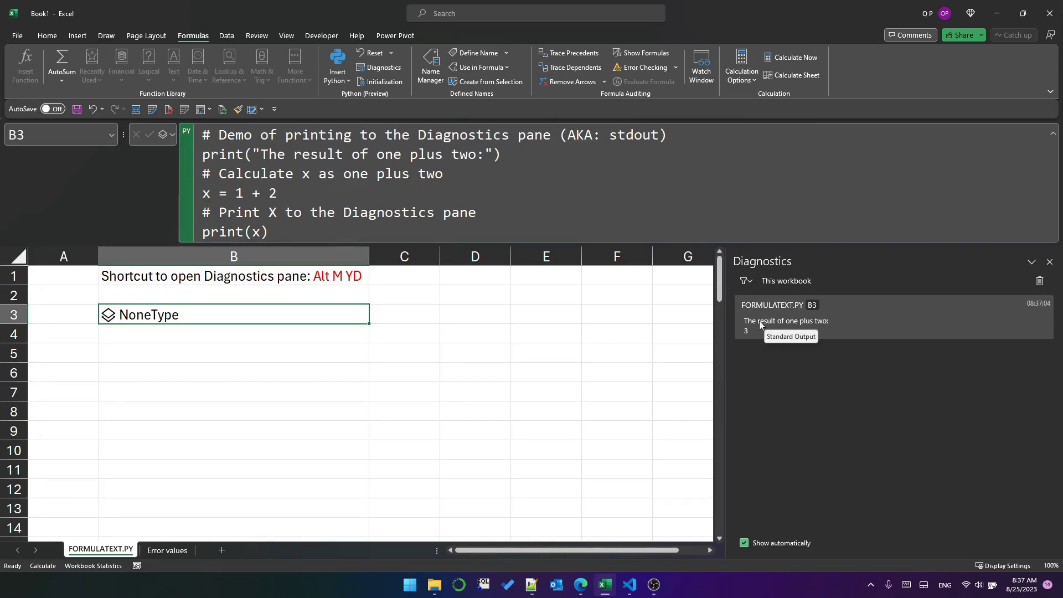
drag(502, 155, 201, 156)
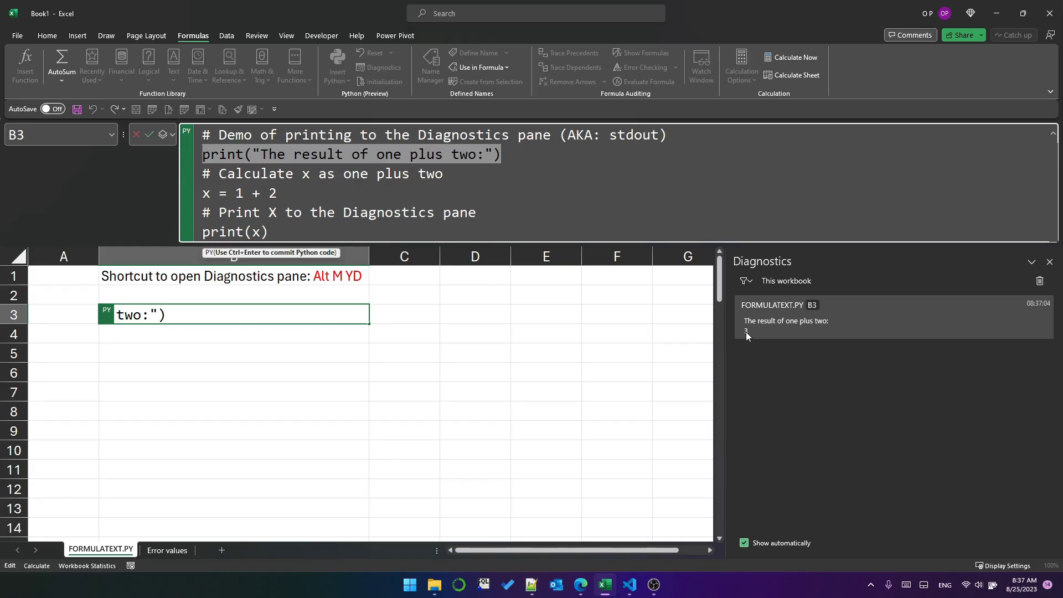
drag(268, 233, 202, 232)
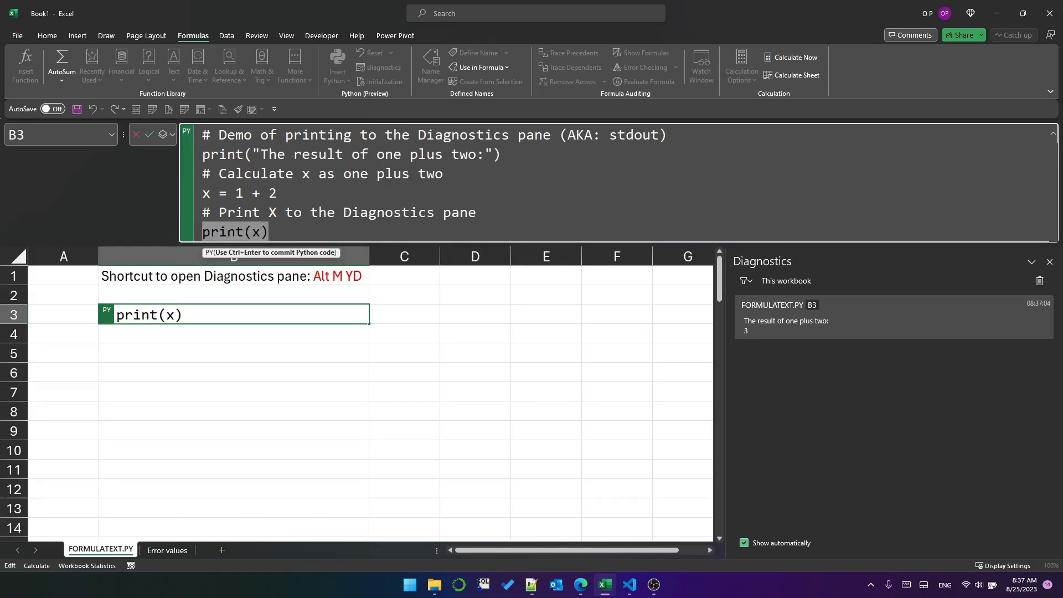
key(ctrl+Return)
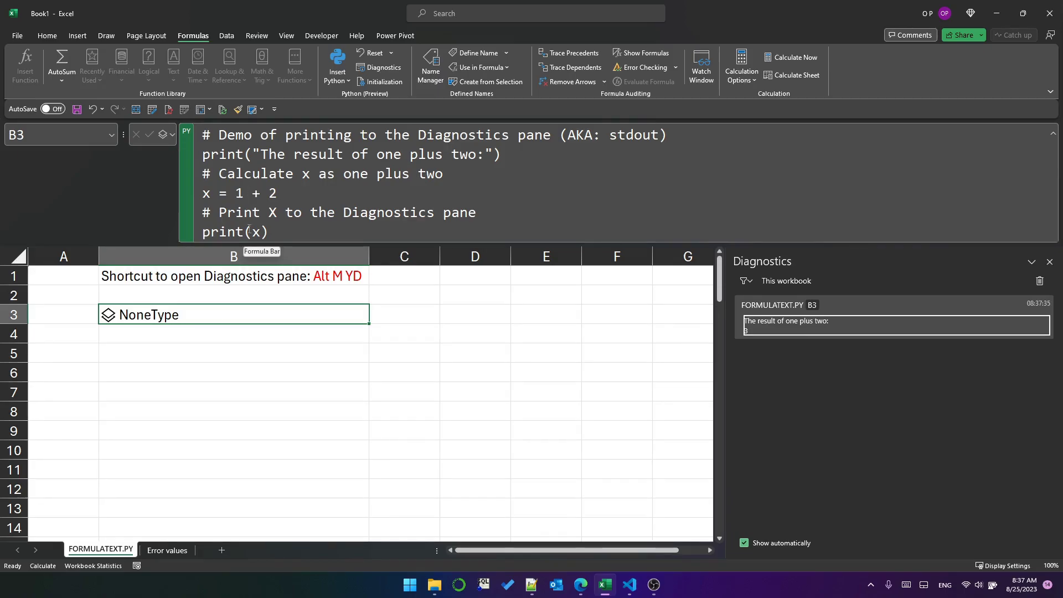
Step: Enter =FORMULATEXT(B3) in B5 to show B3's Python code, then select B7
click(218, 355)
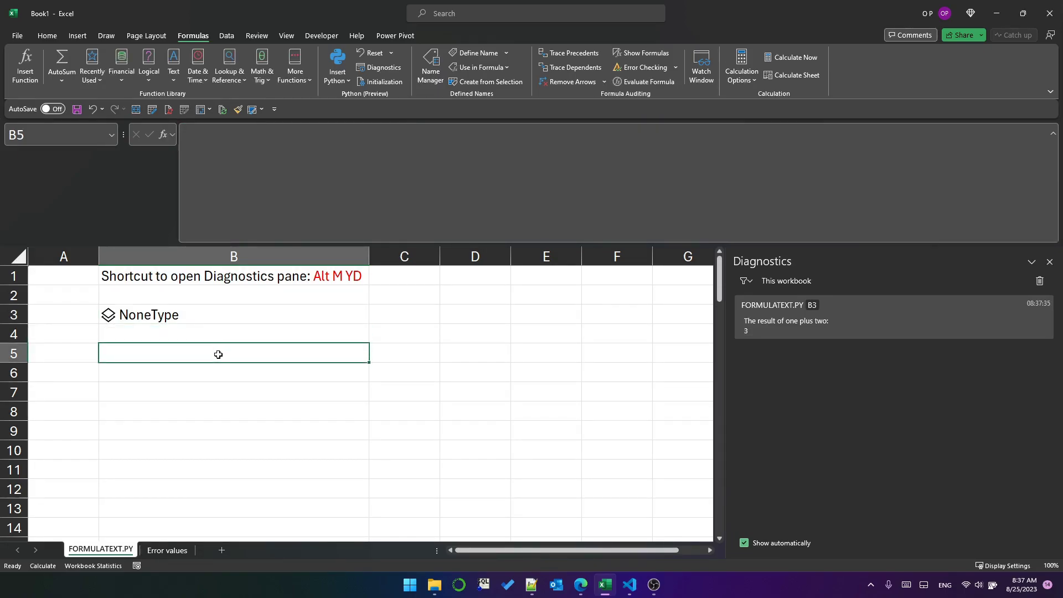
text(=Fo)
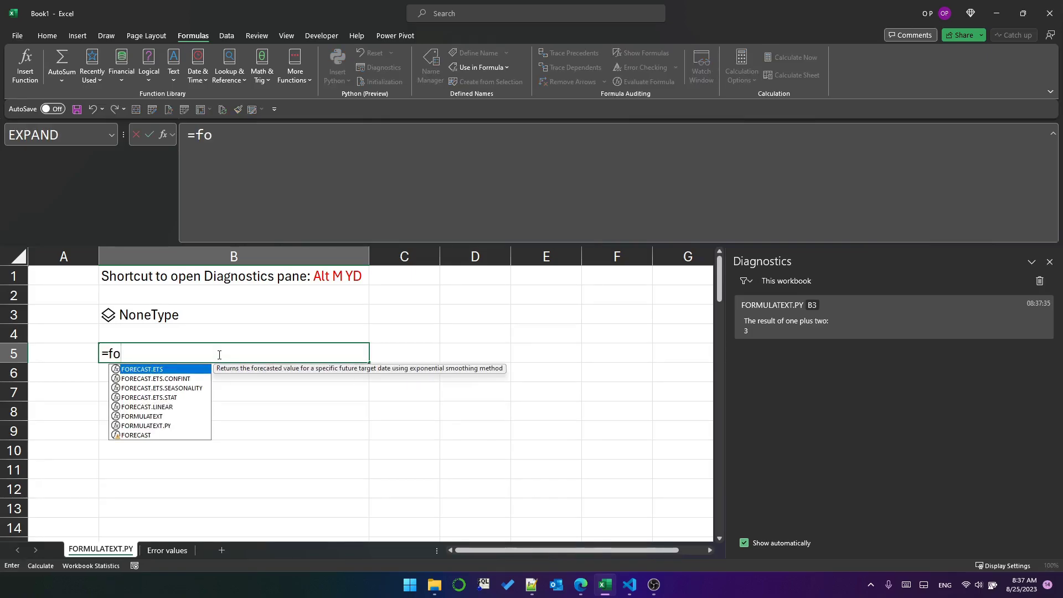
text(rm)
key(Tab)
key(Up)
key(Up)
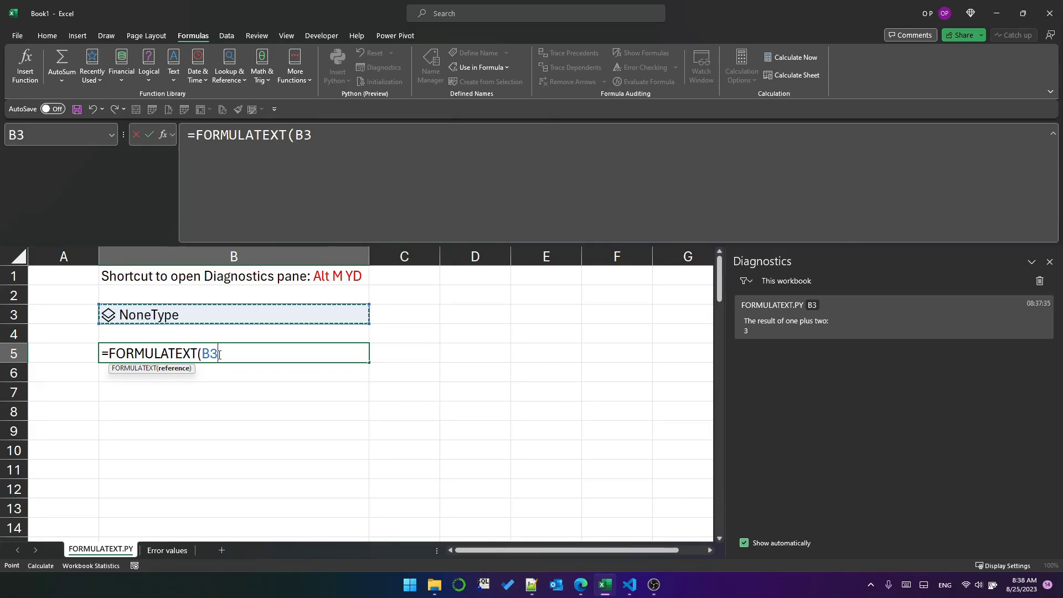
text())
key(Return)
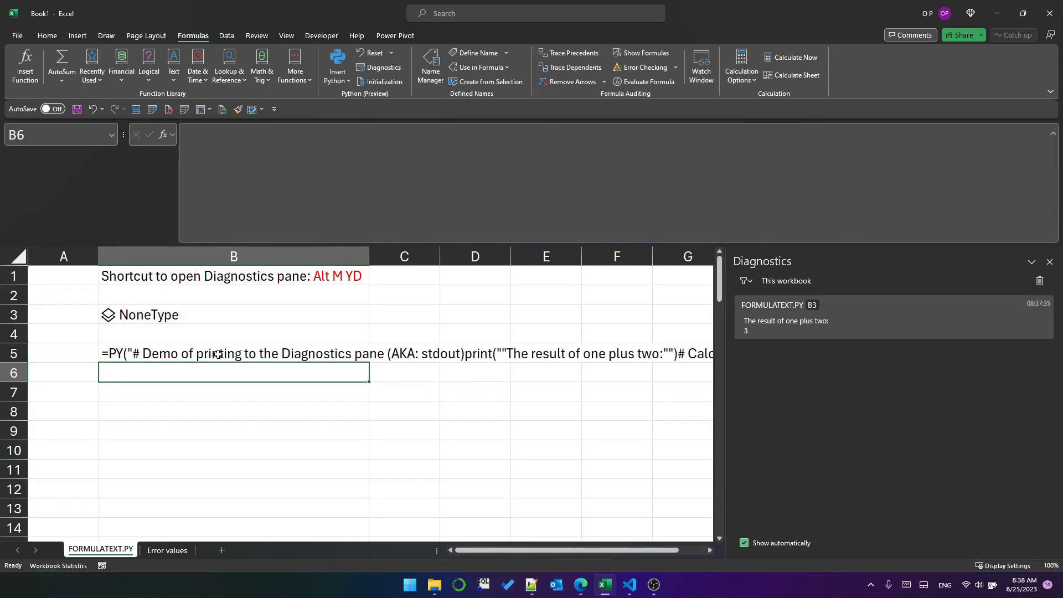
key(Up)
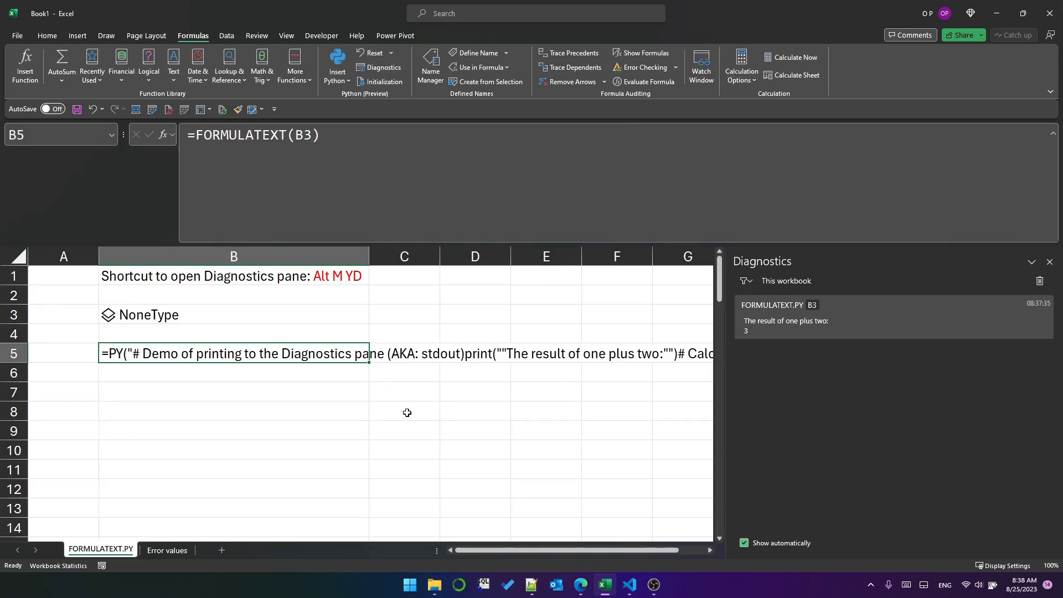
drag(469, 551, 496, 551)
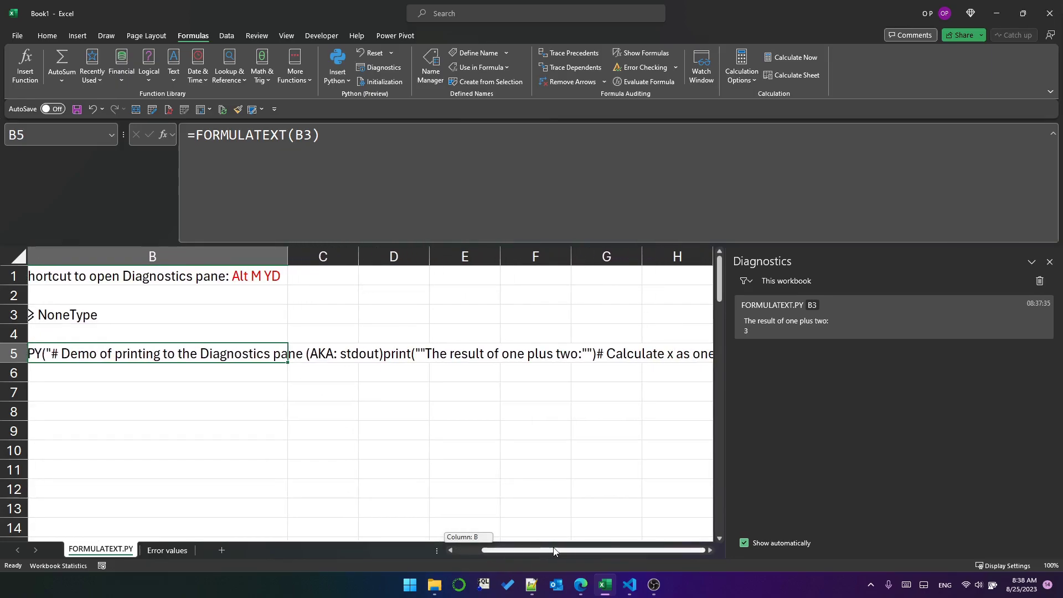
drag(668, 548, 709, 549)
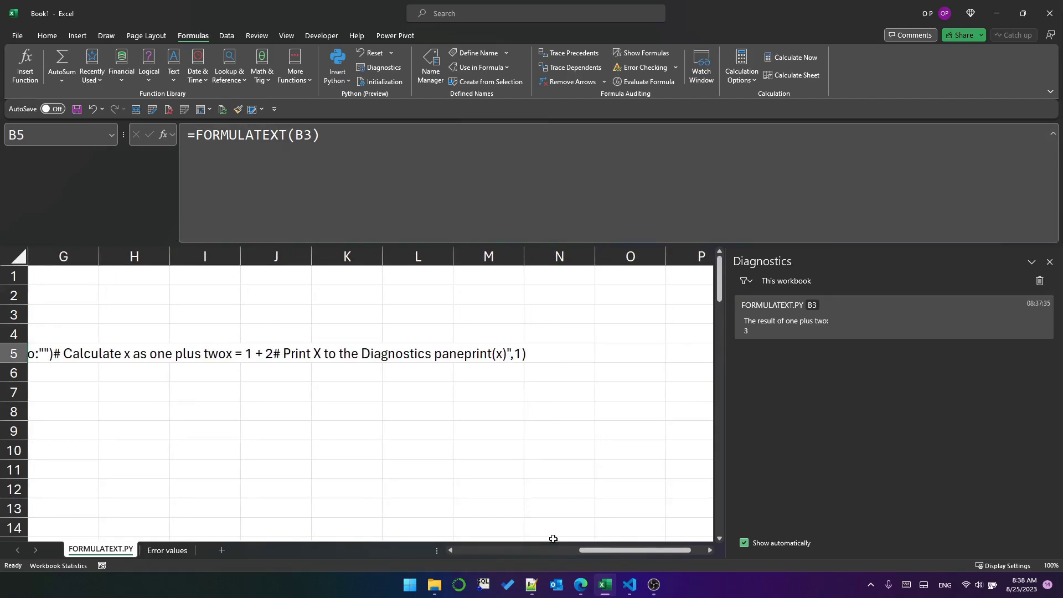
drag(609, 548, 499, 550)
click(148, 389)
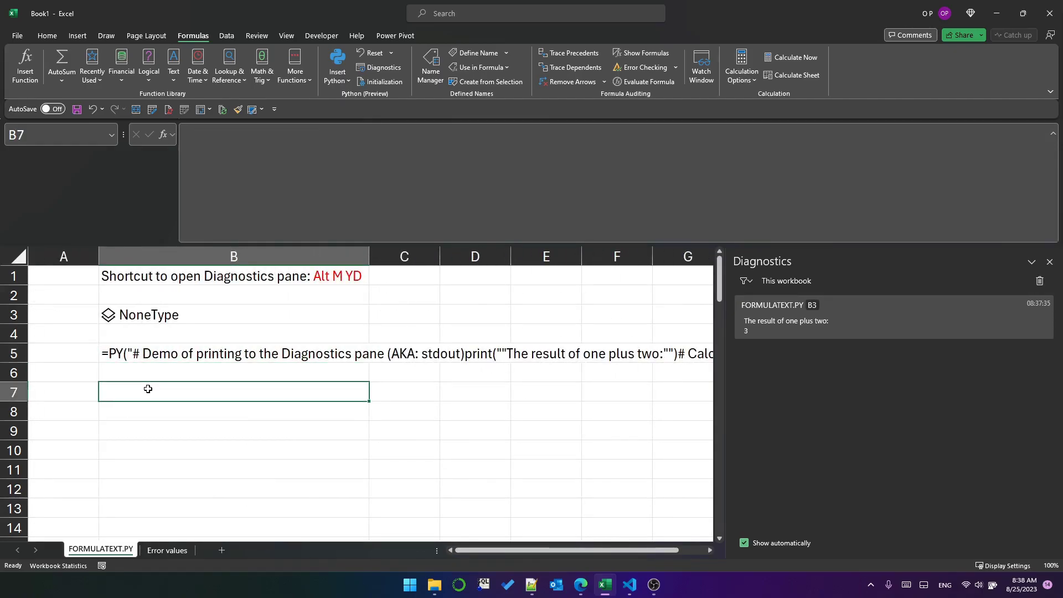
click(47, 36)
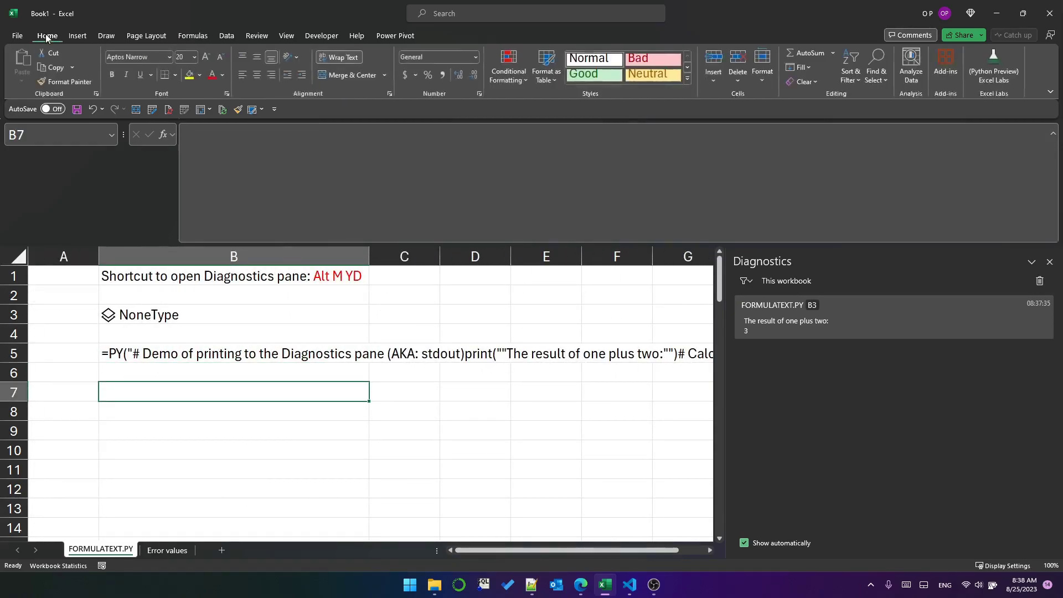
click(994, 67)
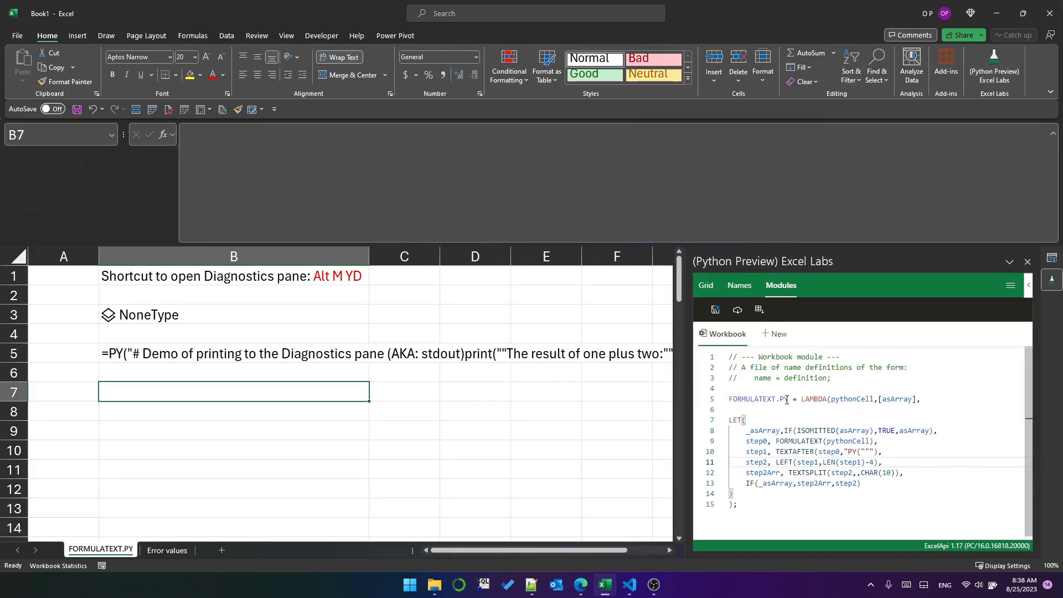
click(148, 392)
text(=formul)
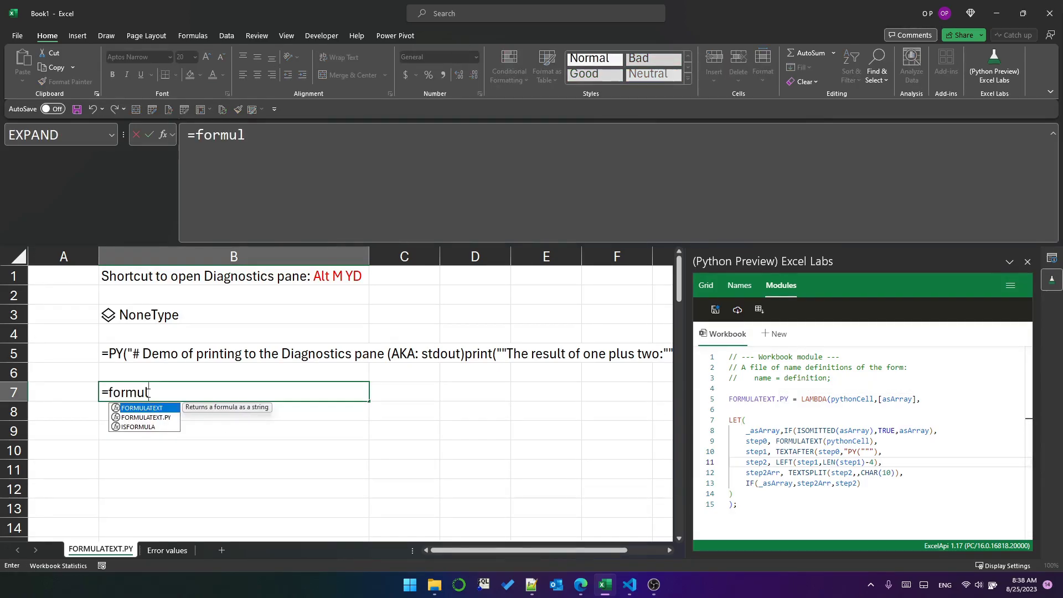
key(Down)
key(Tab)
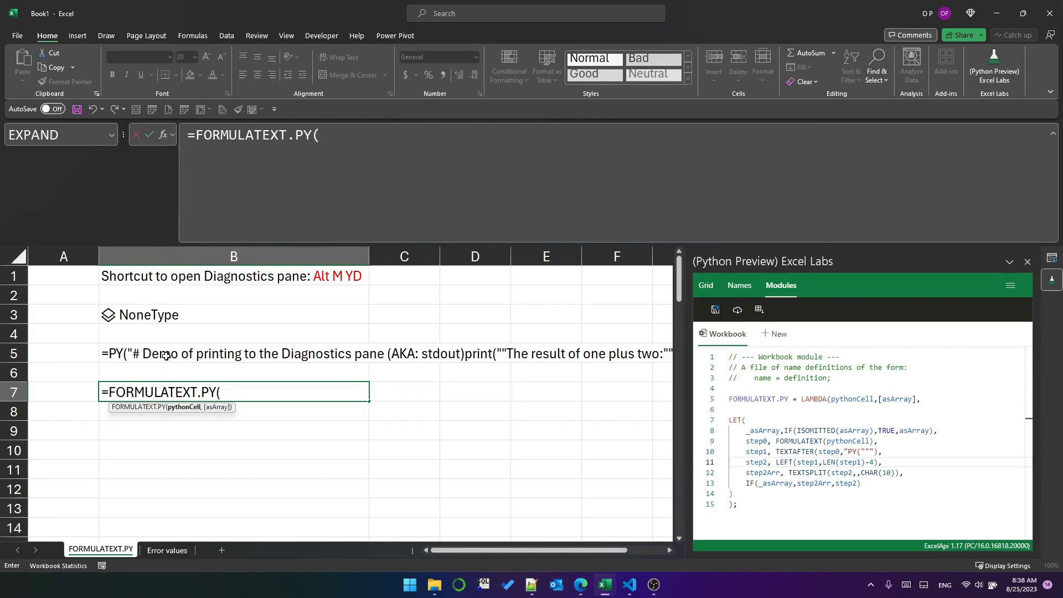
click(164, 316)
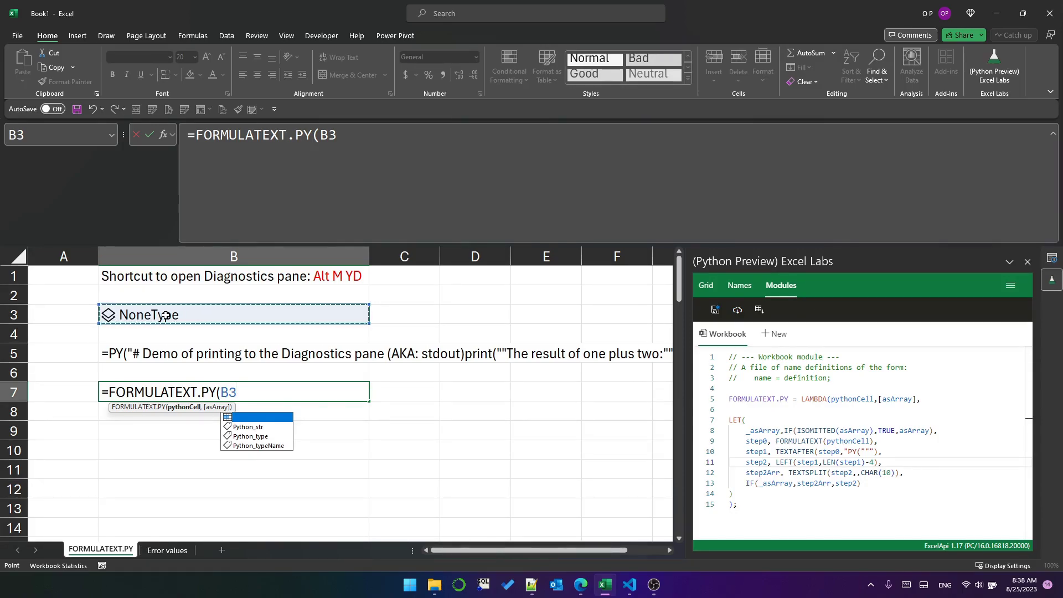
text())
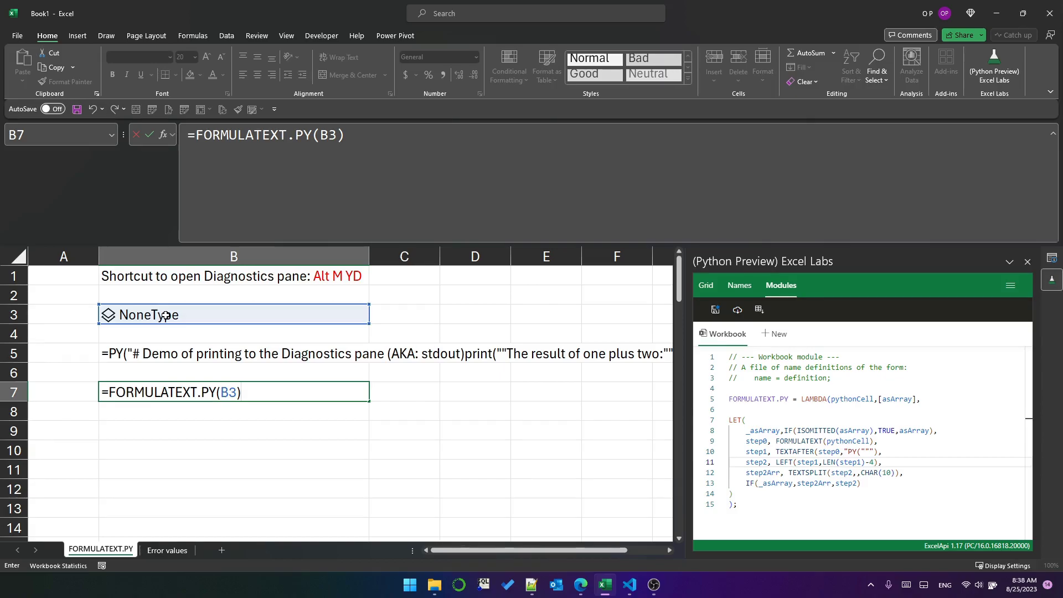
key(Return)
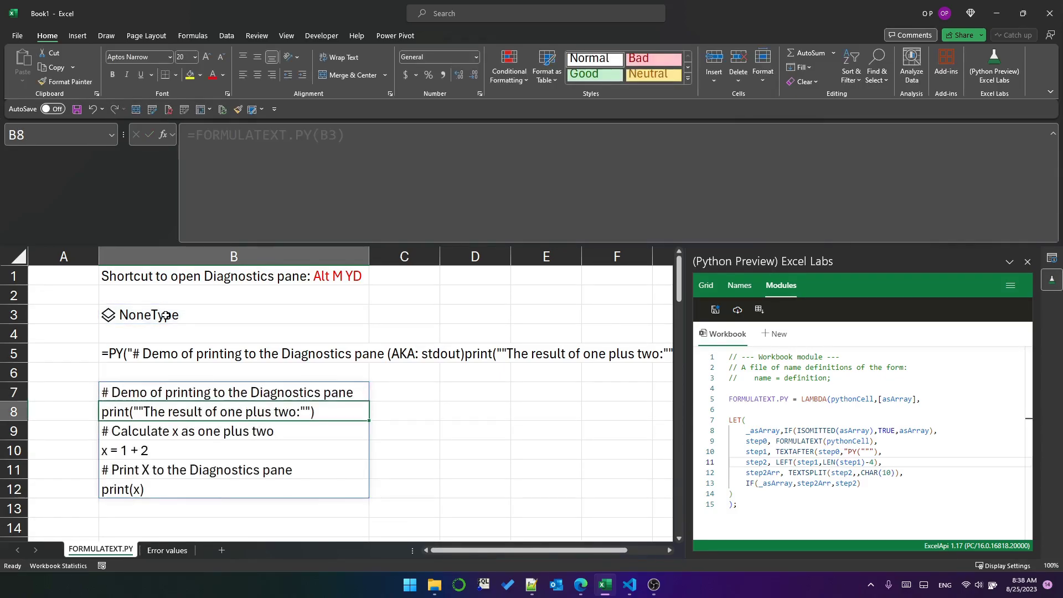
click(245, 389)
click(252, 412)
click(255, 431)
click(254, 451)
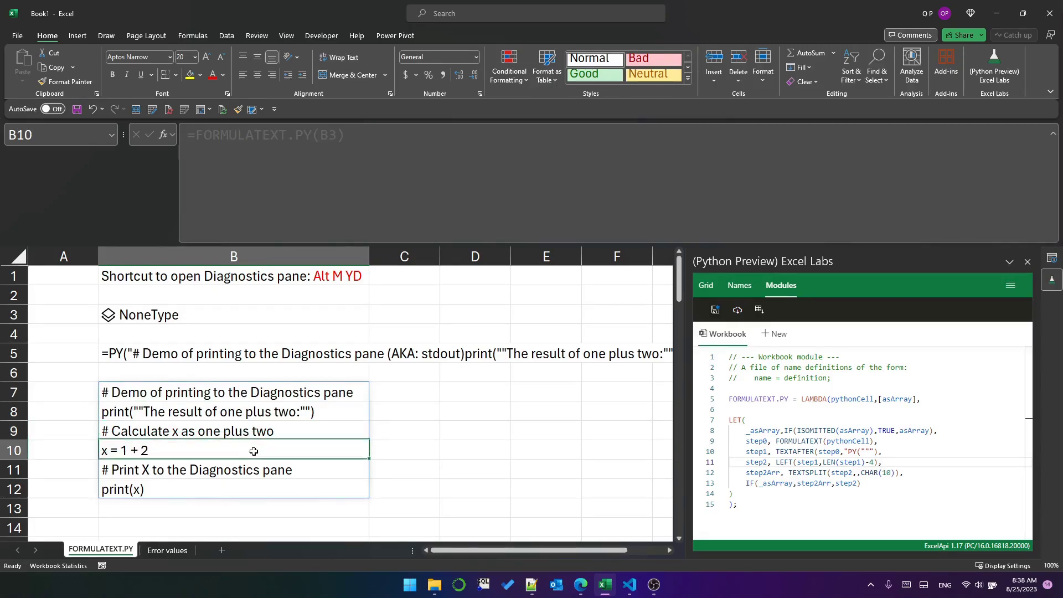
click(253, 470)
click(258, 490)
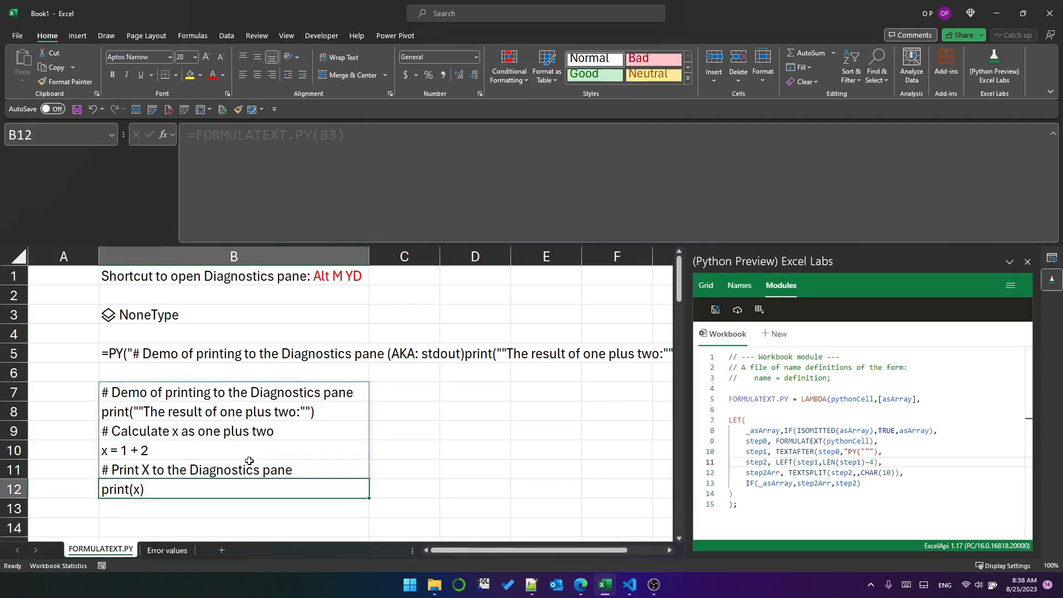
drag(213, 390, 237, 494)
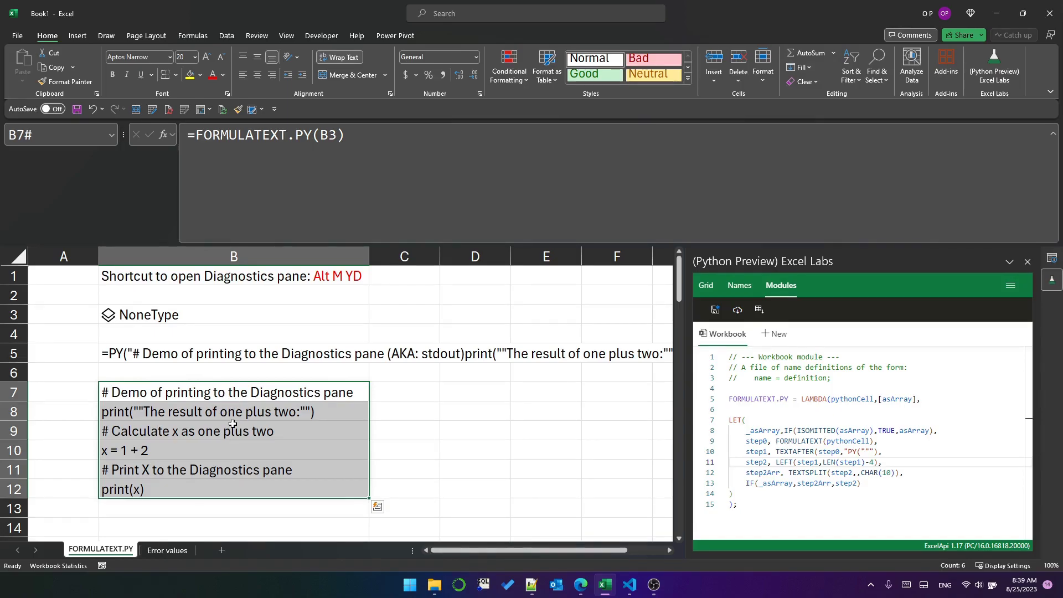
Step: Change B7 to =FORMULATEXT.PY(B3,FALSE) and autofit row 7 to show every code line
click(208, 400)
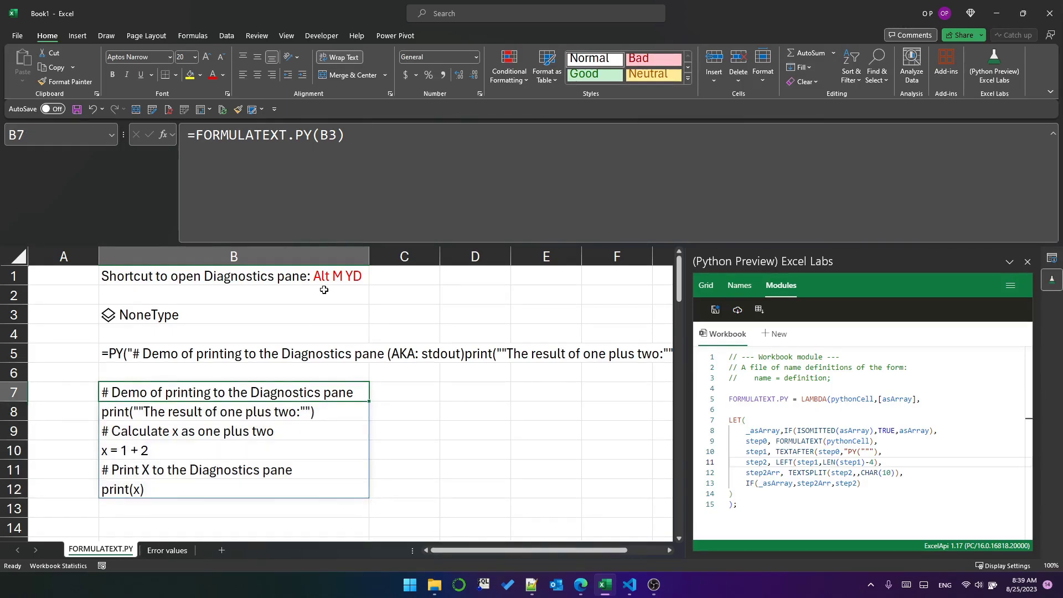
click(345, 236)
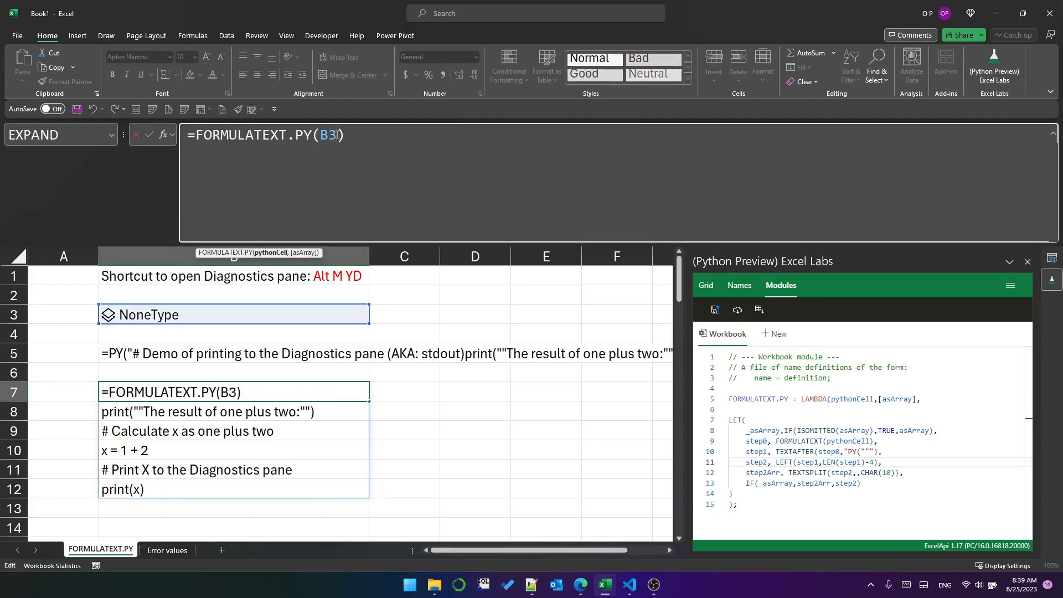
text(,FALSE)
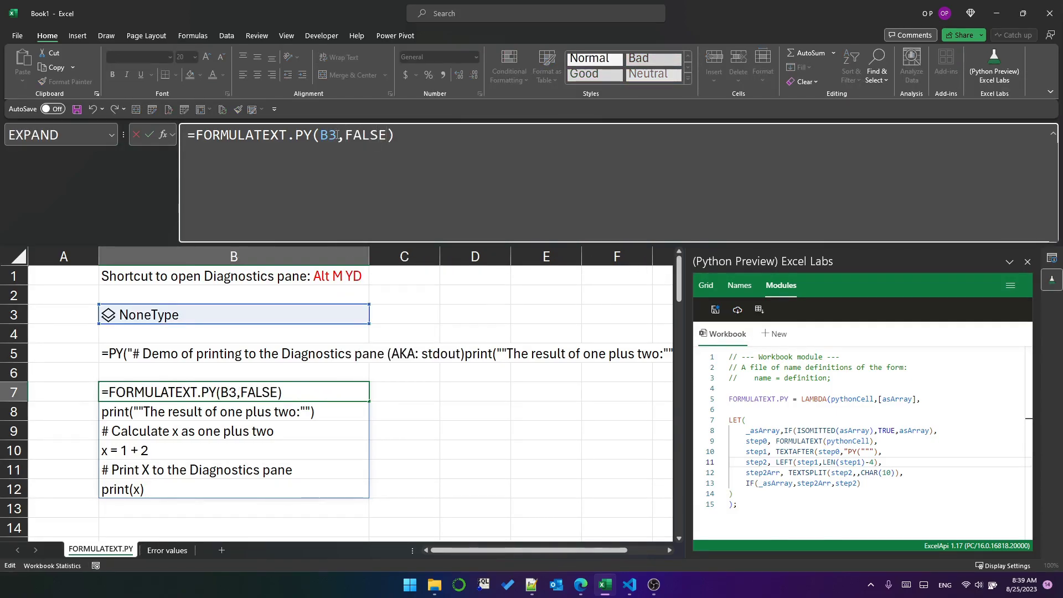
key(Return)
click(131, 399)
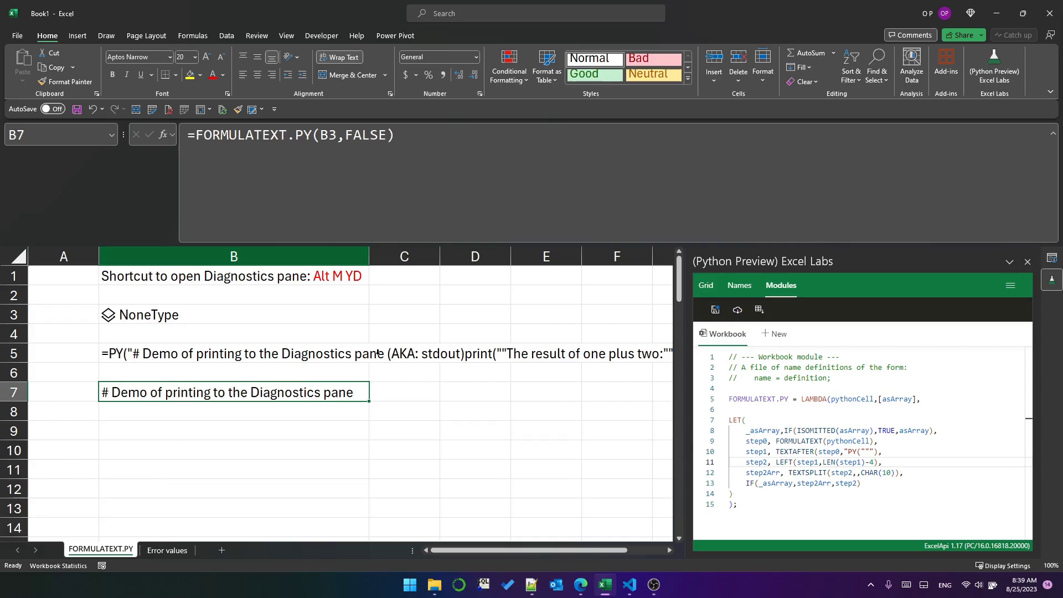
double_click(20, 402)
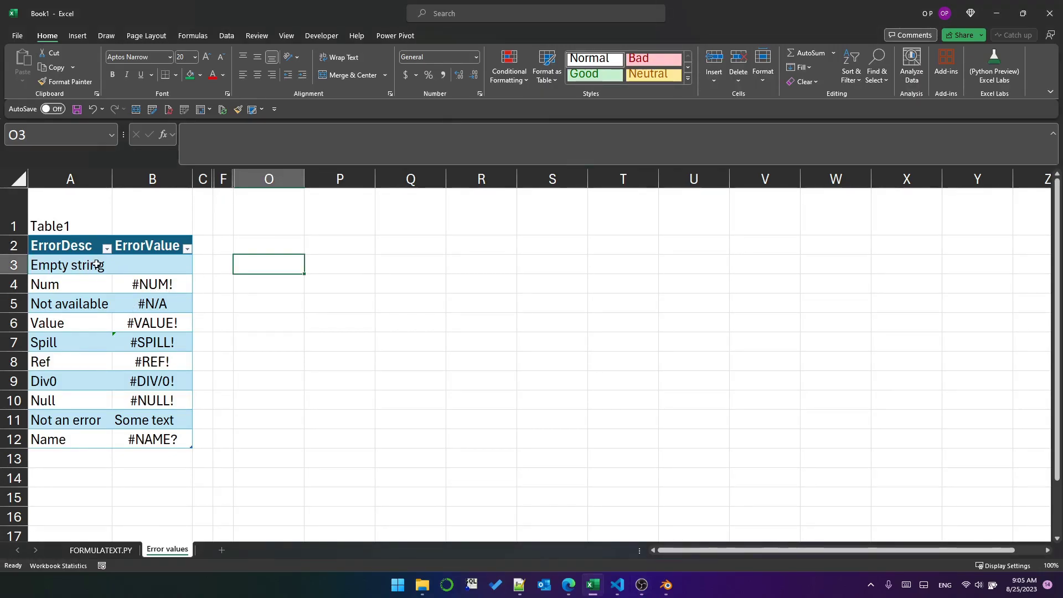
Step: Review Table1's error descriptions, its B4:B12 error values, and the Not an error and Empty string rows
drag(65, 264, 74, 421)
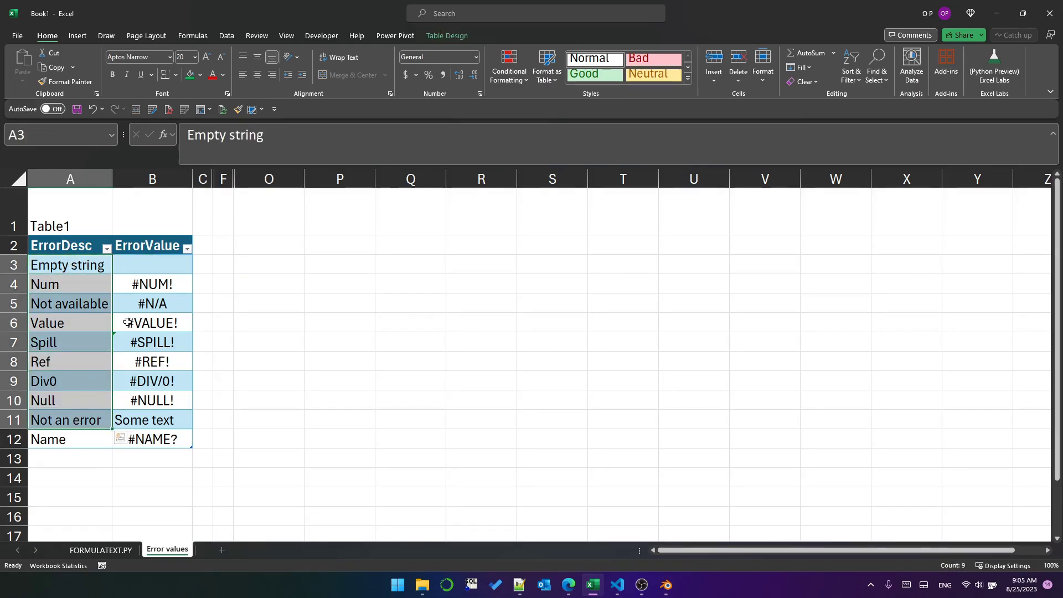
click(157, 286)
drag(157, 285, 158, 439)
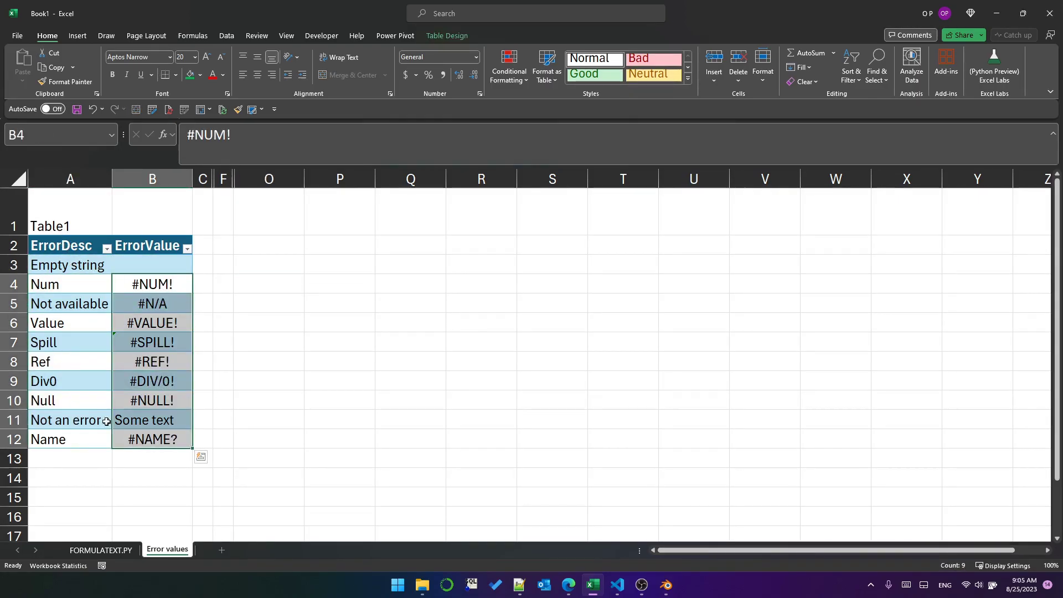
drag(67, 420, 142, 421)
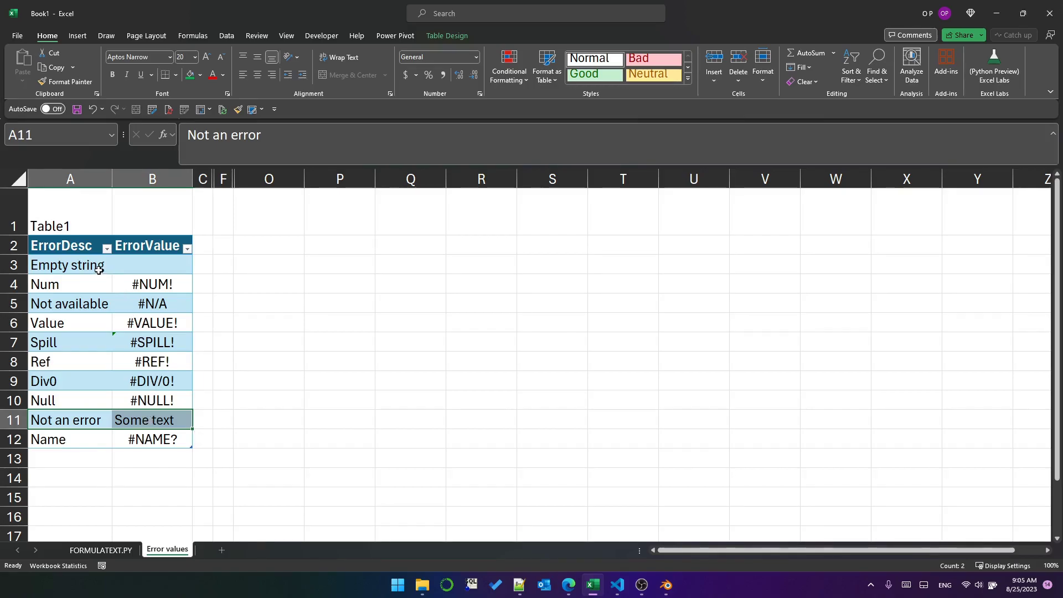
drag(90, 265, 166, 269)
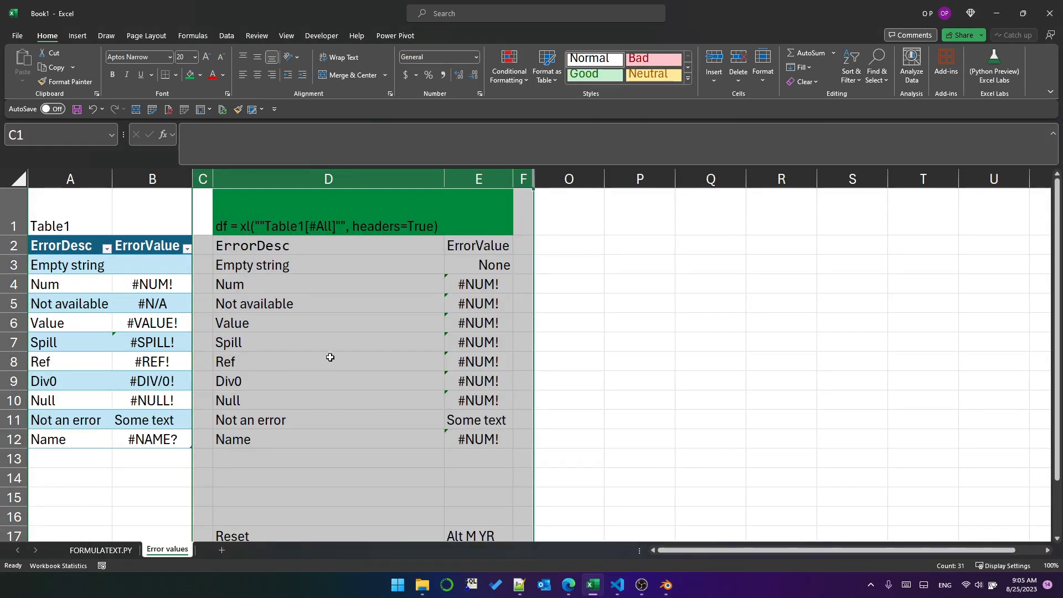
Step: Inspect the D1 dataframe formula, comparing its None and #NUM! results with Table1's error values
click(324, 344)
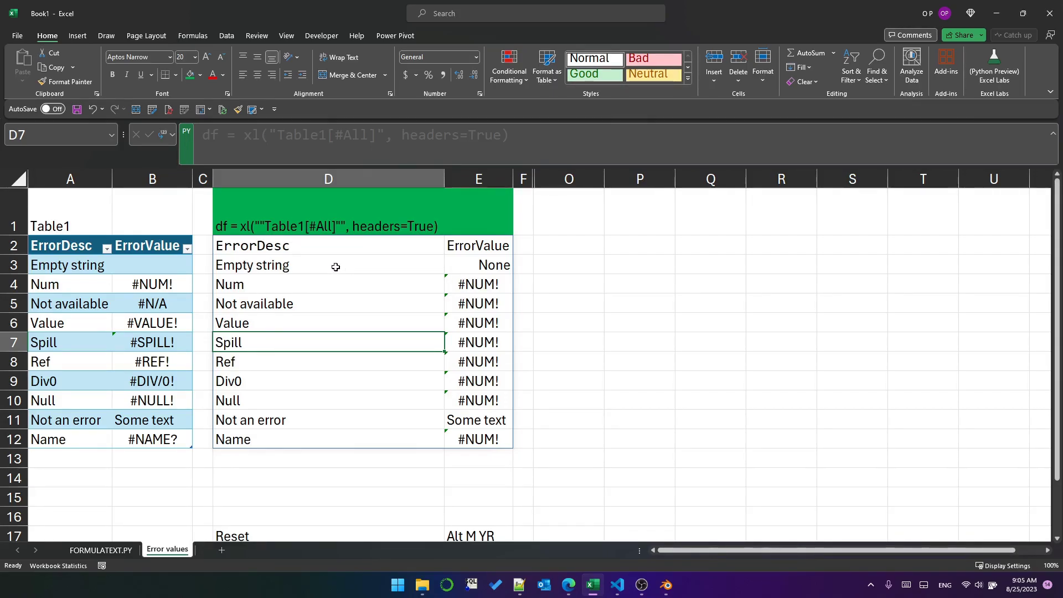
click(493, 266)
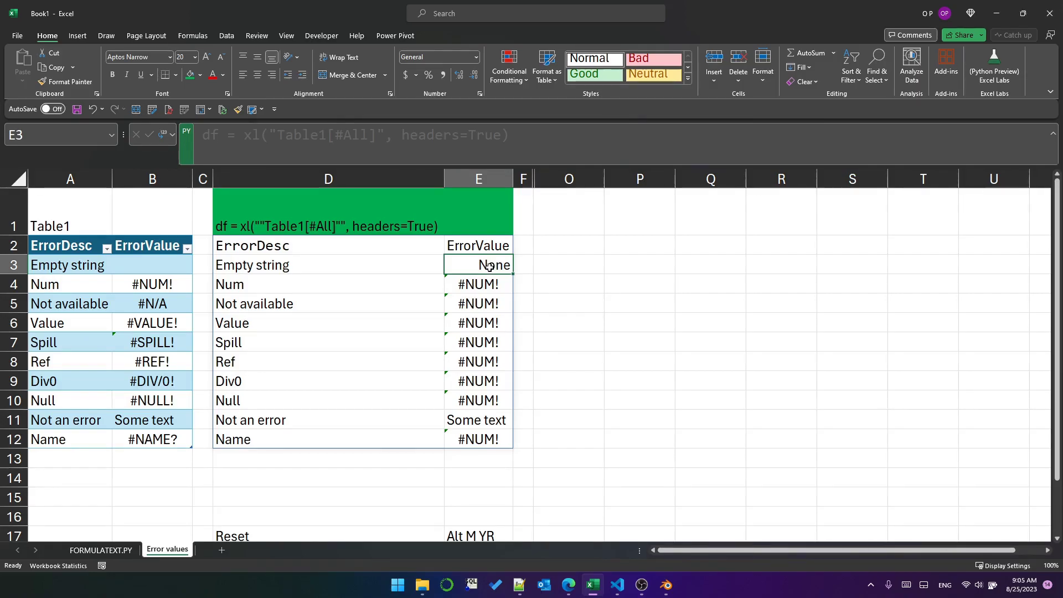
drag(489, 284, 489, 408)
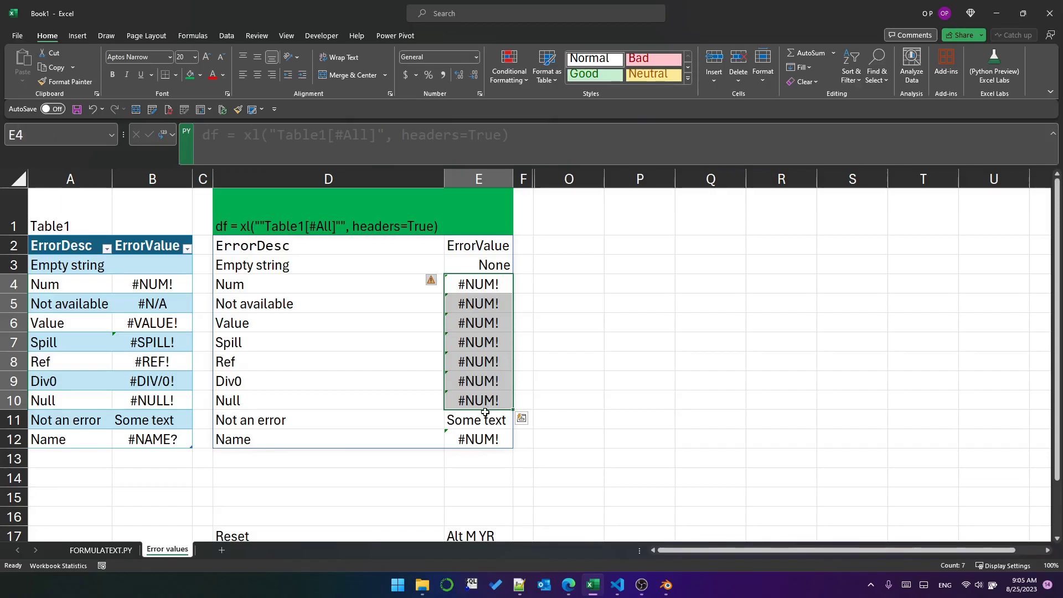
click(493, 441)
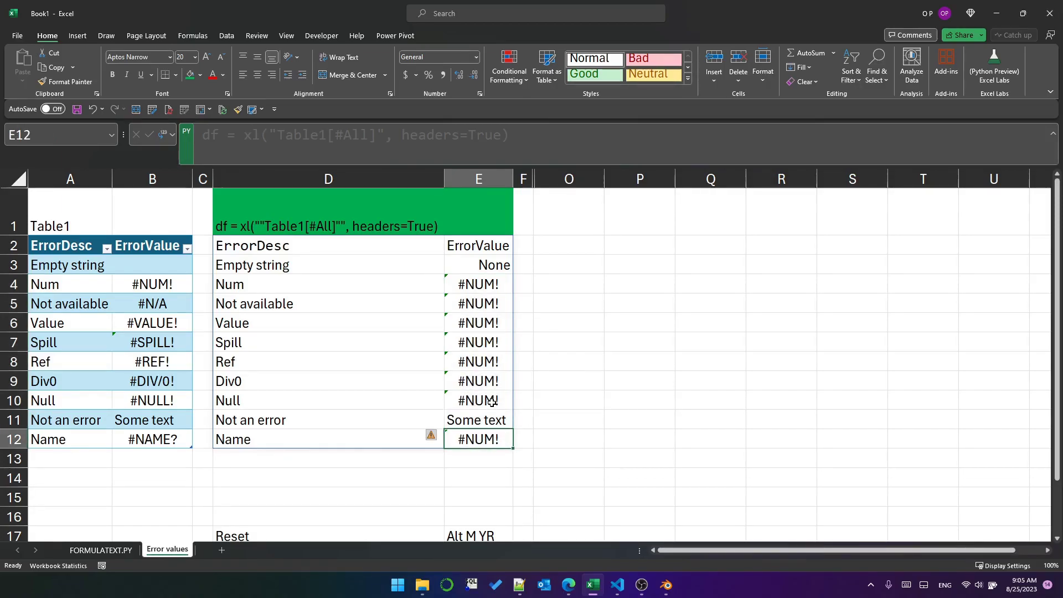
mouse_move(492, 401)
mouse_down()
mouse_move(491, 284)
mouse_move(498, 397)
mouse_up()
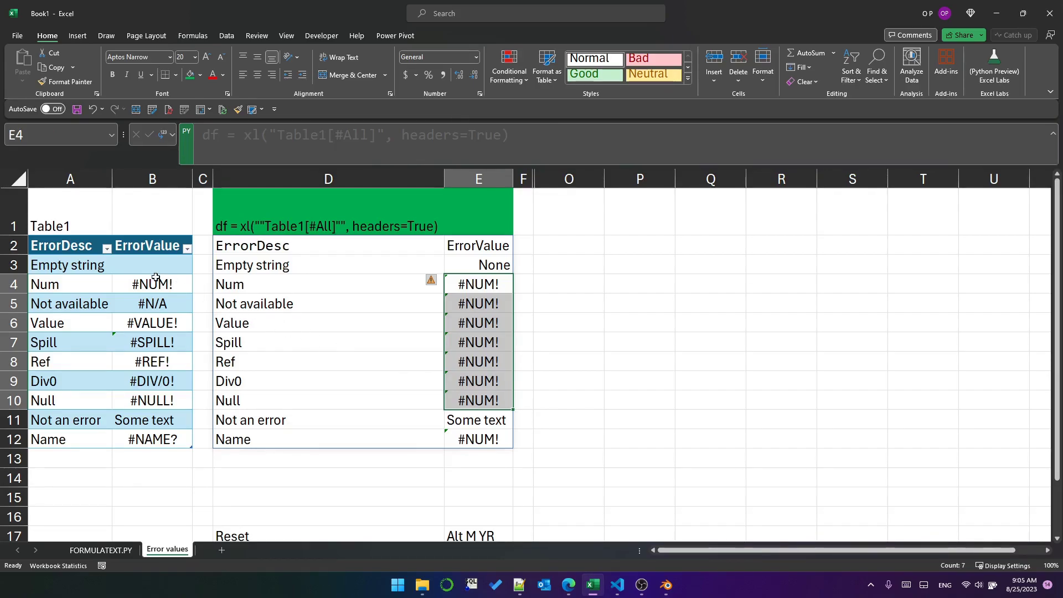
mouse_move(155, 279)
mouse_down()
mouse_move(155, 267)
mouse_move(178, 392)
mouse_move(201, 418)
mouse_up()
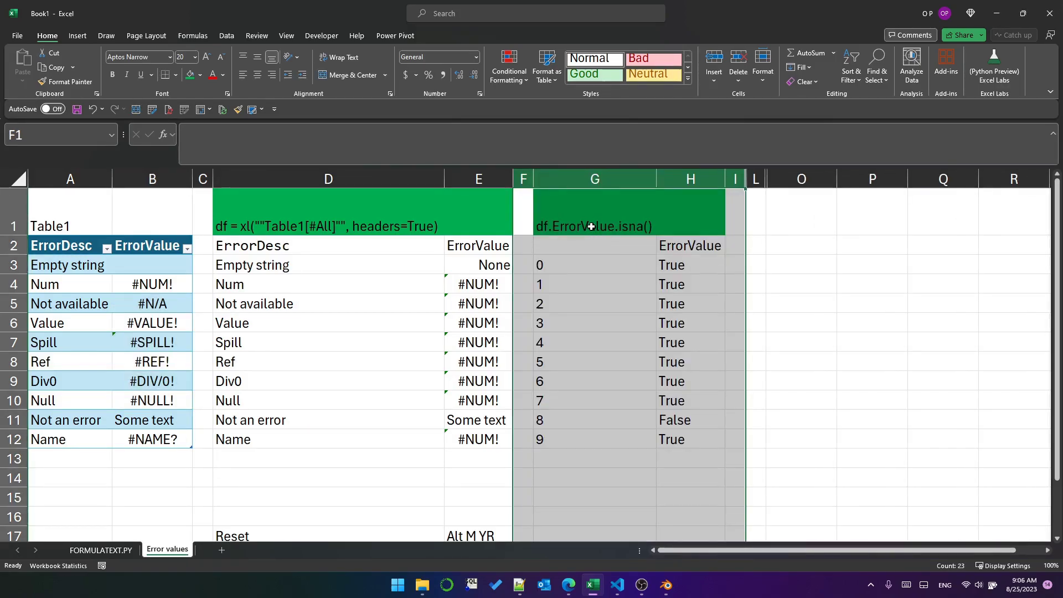
Step: Compare the G1 isna() True/False results with the dataframe's #NUM! ErrorValue rows
click(597, 242)
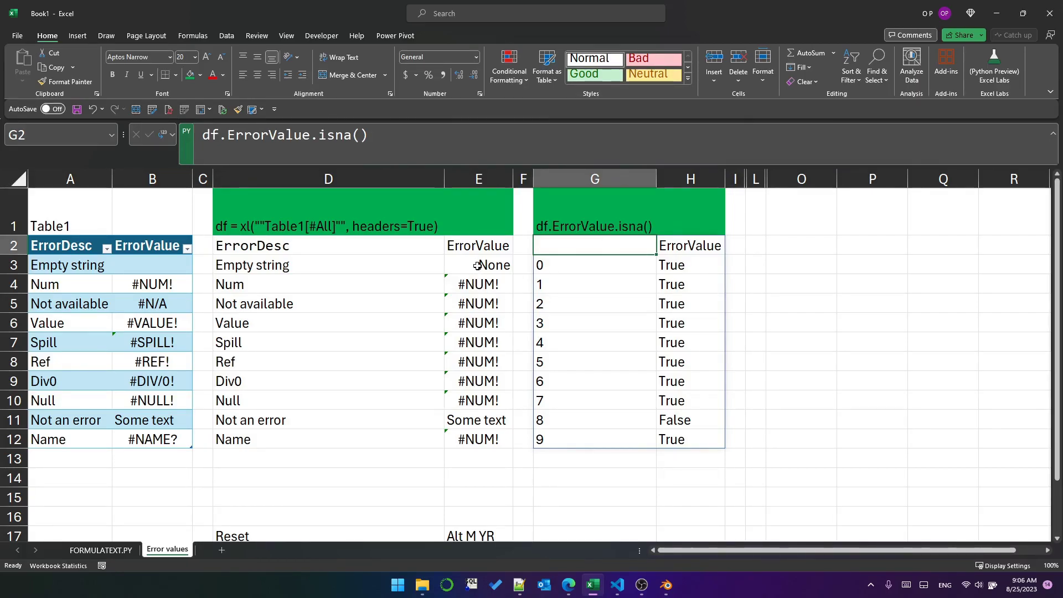
drag(491, 266, 489, 437)
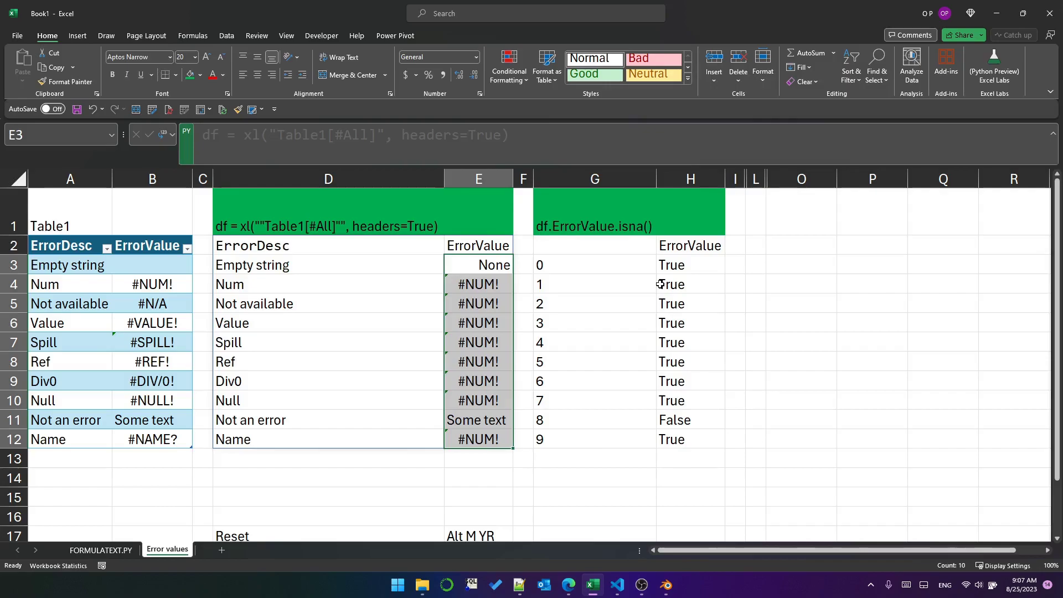
drag(675, 266, 685, 399)
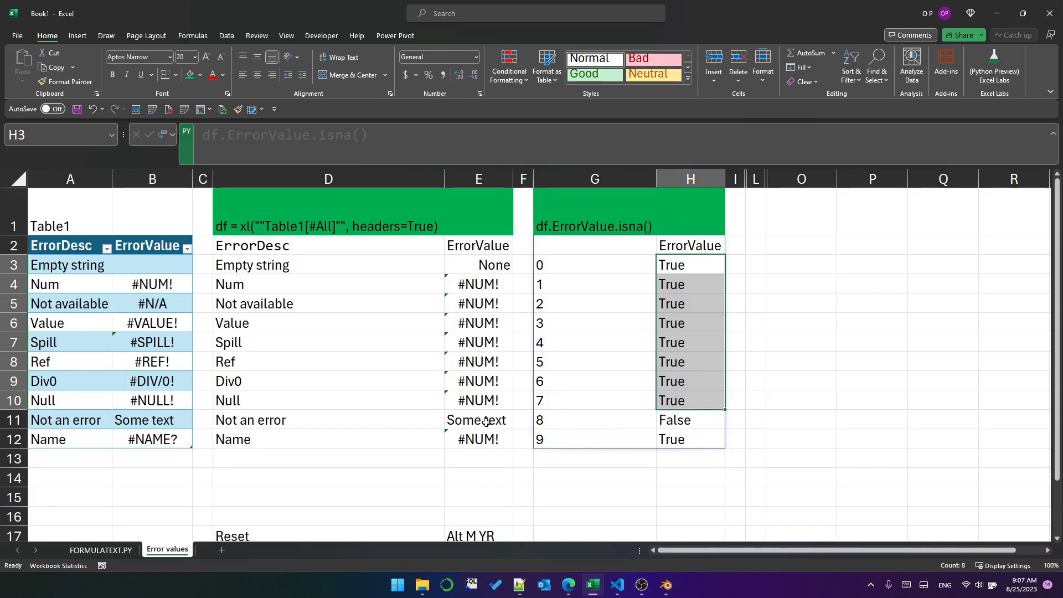
click(691, 264)
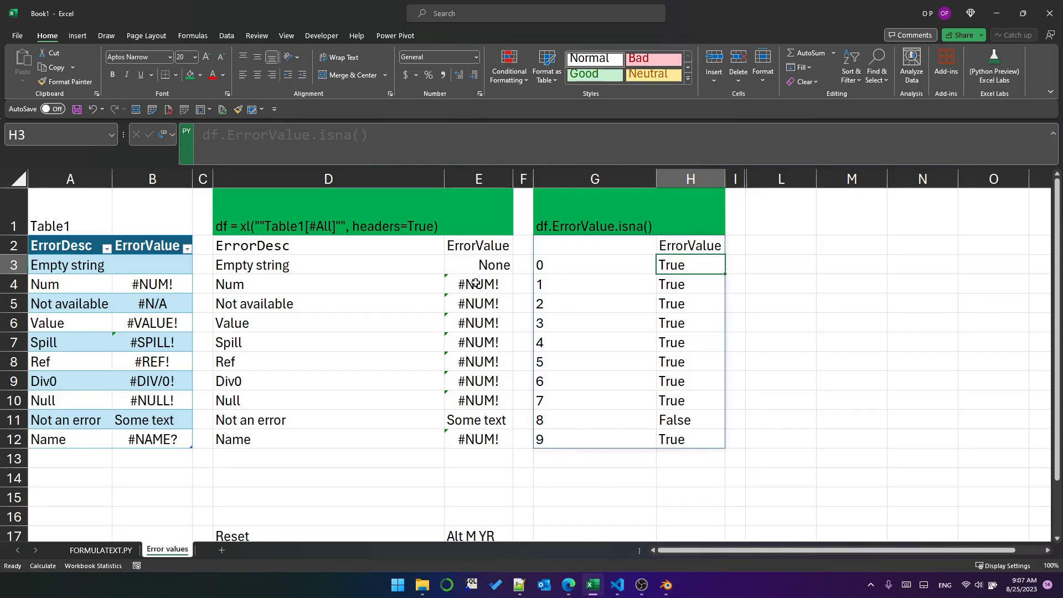
drag(475, 285, 486, 401)
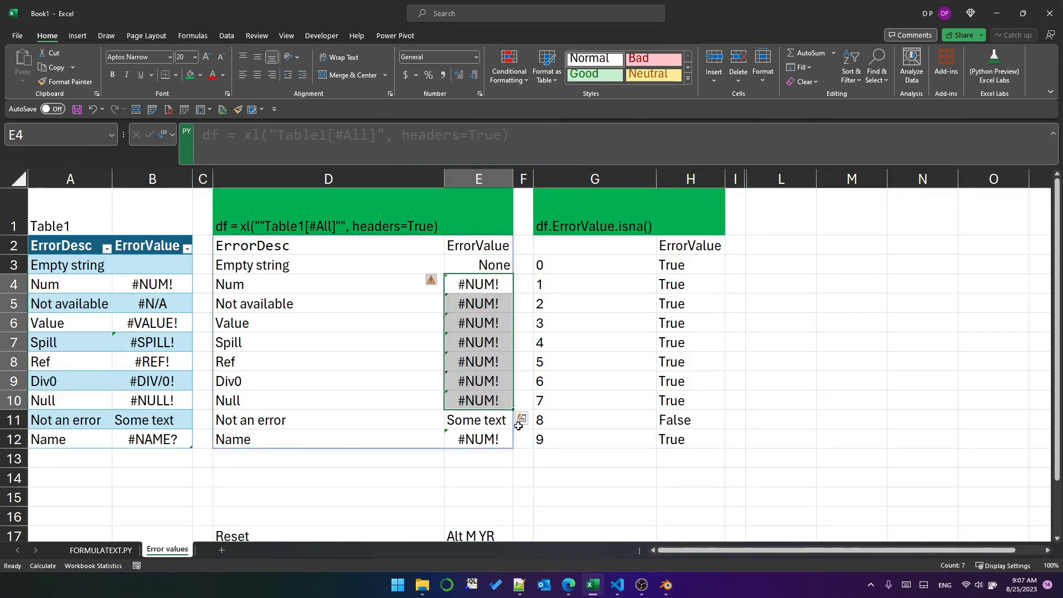
drag(735, 179, 771, 178)
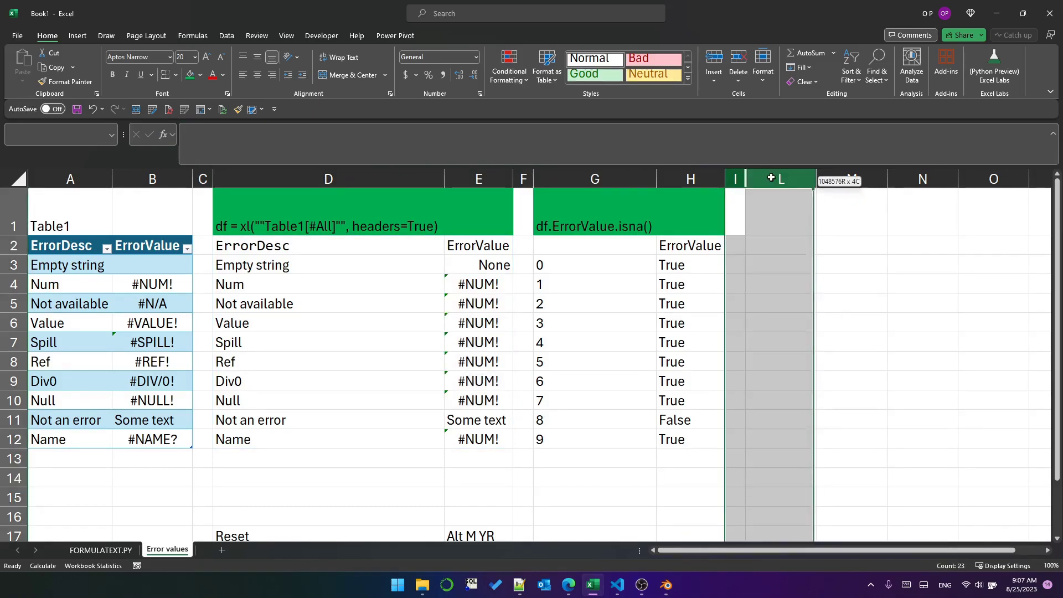
right_click(771, 178)
click(816, 383)
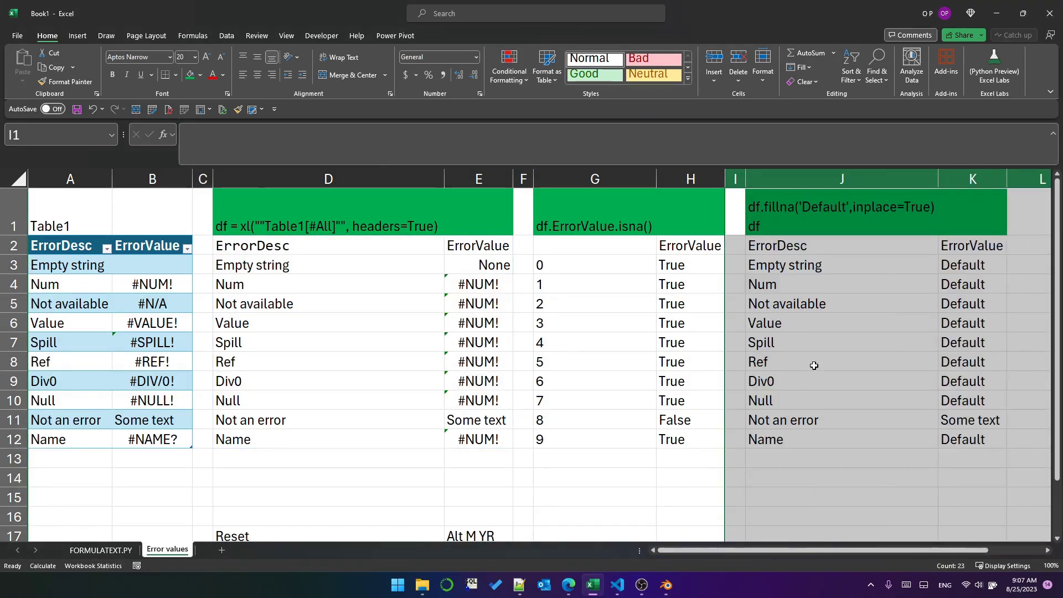
click(806, 209)
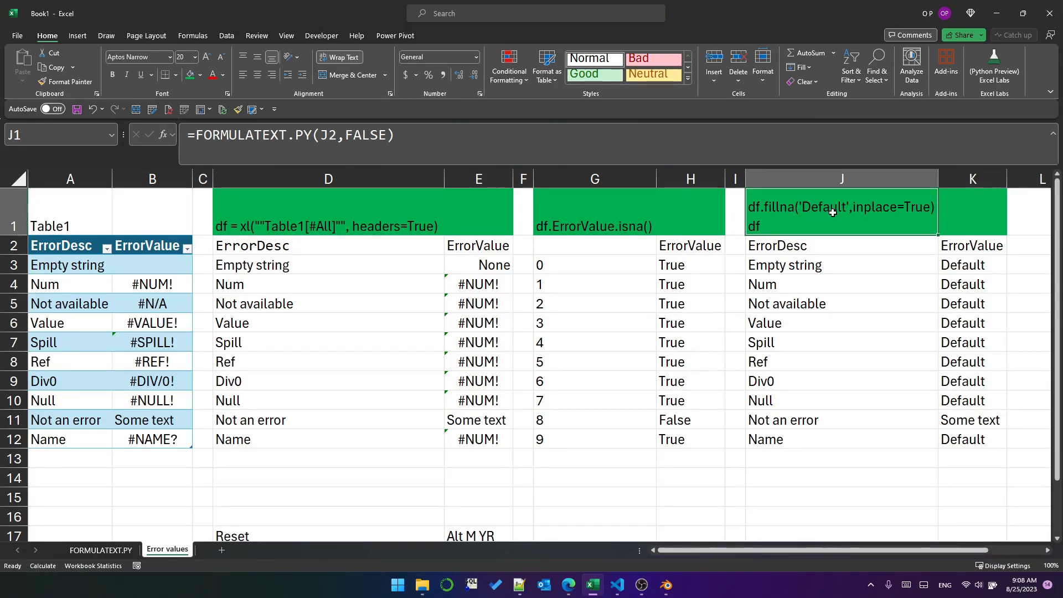
drag(674, 274, 685, 403)
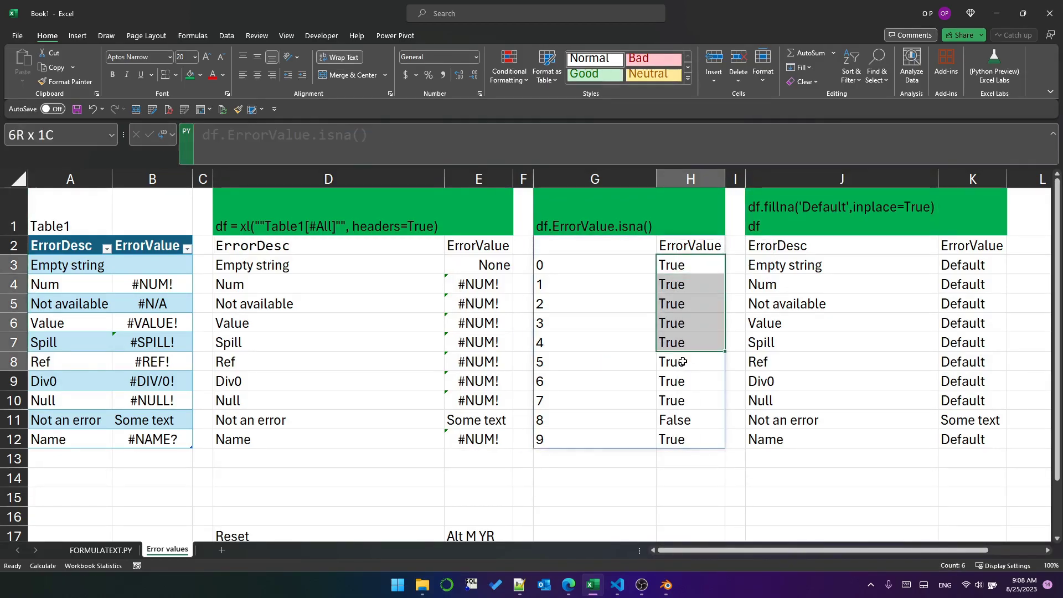
click(687, 440)
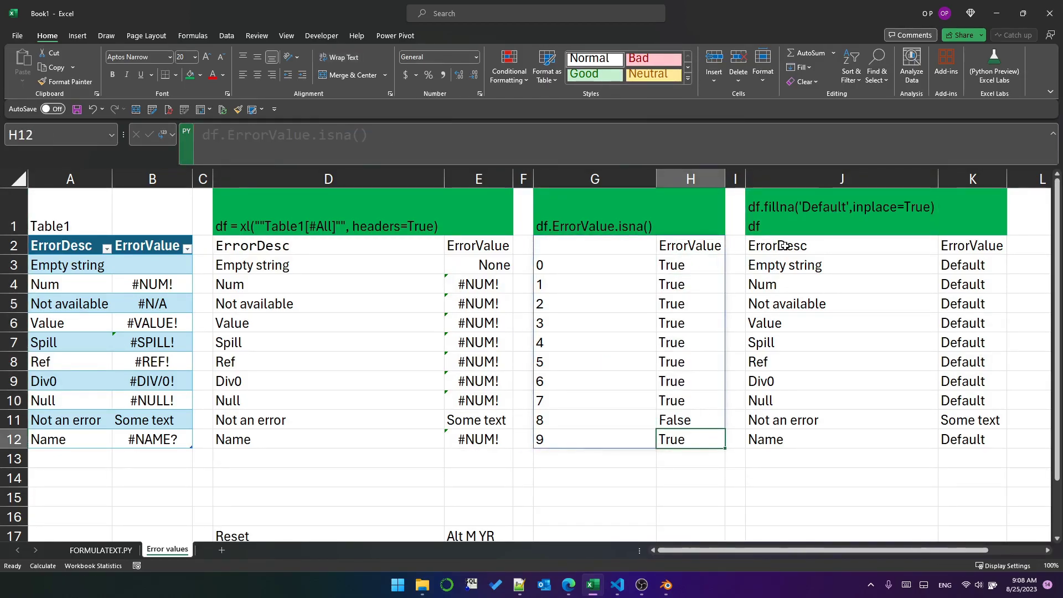
drag(976, 264, 972, 383)
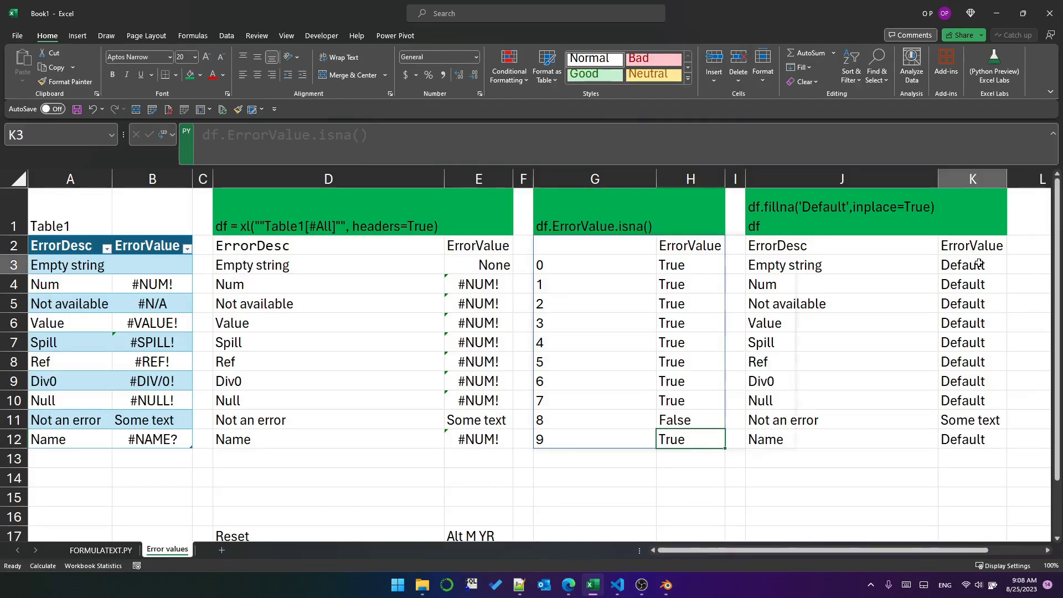
key(ctrl+Down)
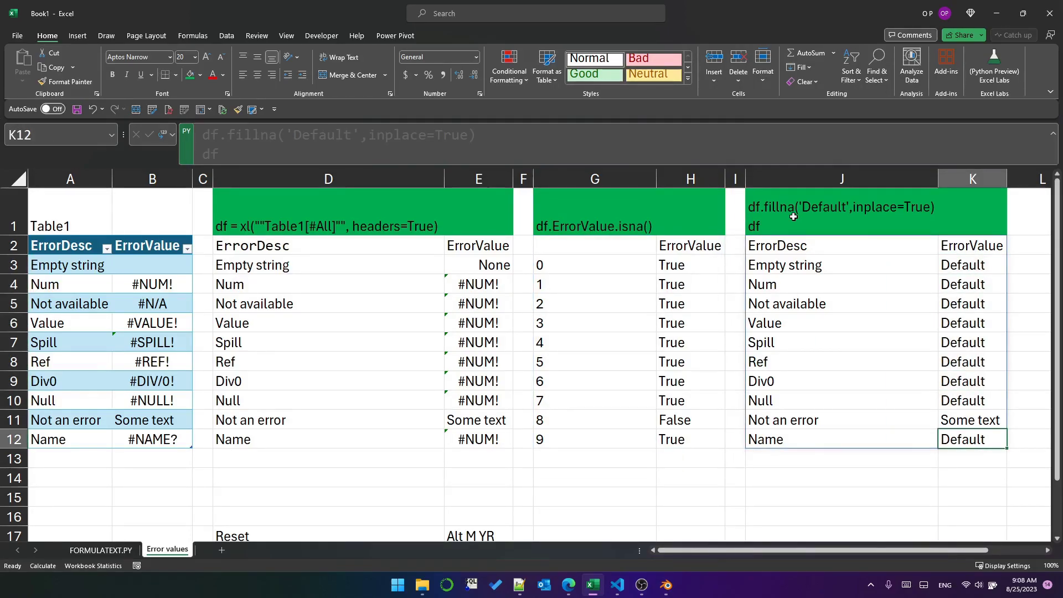
mouse_move(154, 286)
mouse_down()
mouse_move(160, 422)
mouse_move(158, 403)
mouse_up()
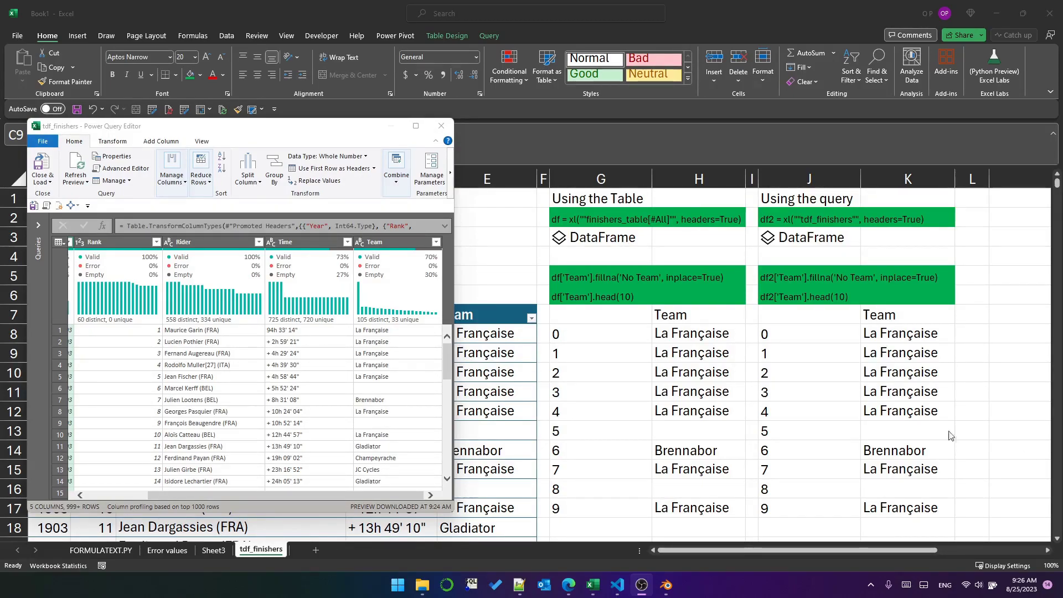
Step: Inspect the empty Team values in rows 6 and 9 of the tdf_finishers query preview
click(373, 390)
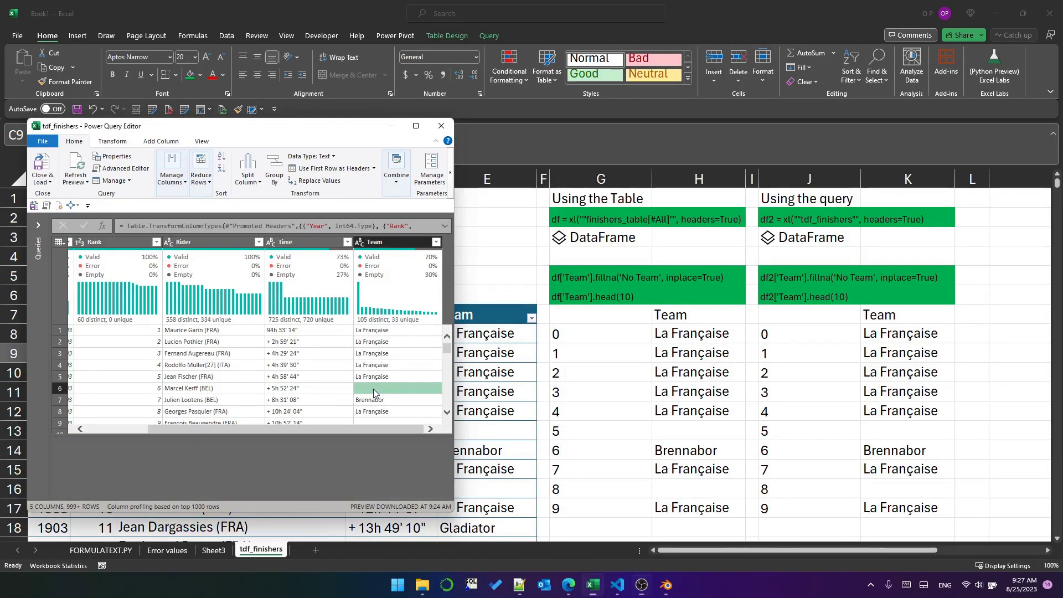
drag(386, 436, 386, 468)
click(380, 423)
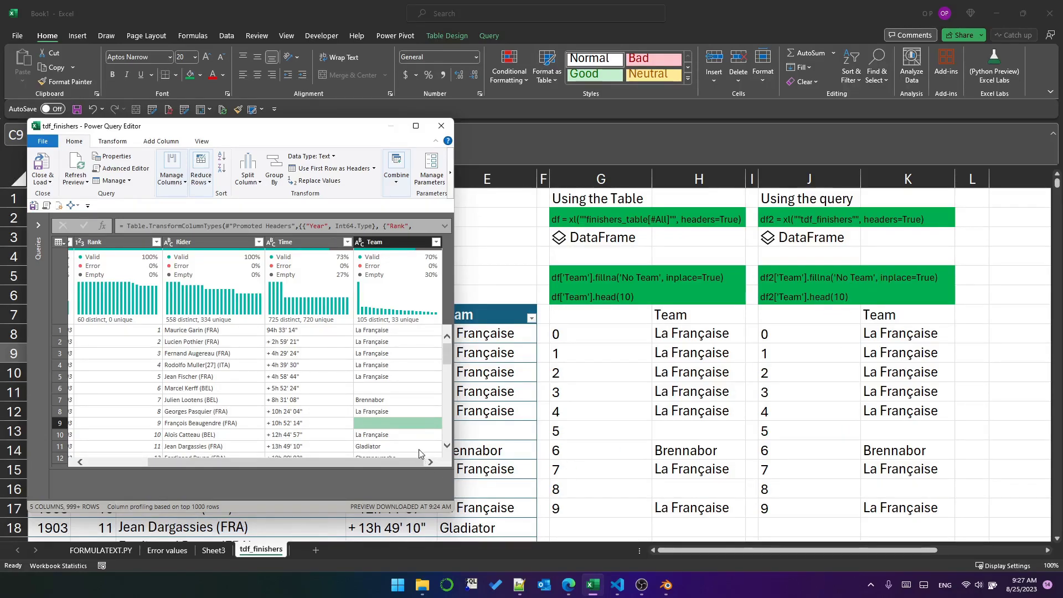
Step: Replace blank Team values with null through Replace Values, then Close & Load the query
click(370, 390)
right_click(371, 390)
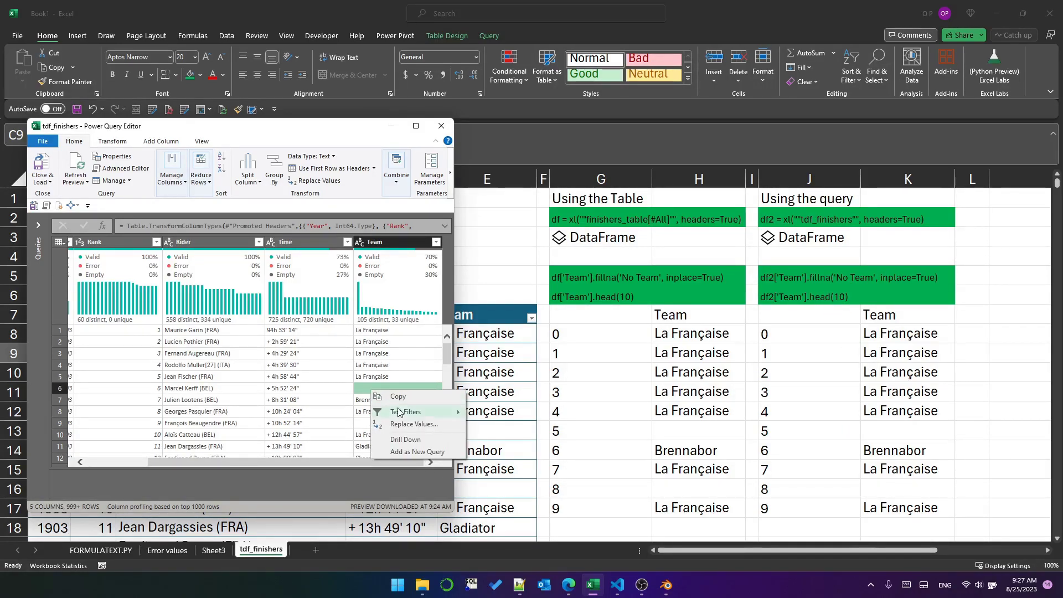
click(405, 425)
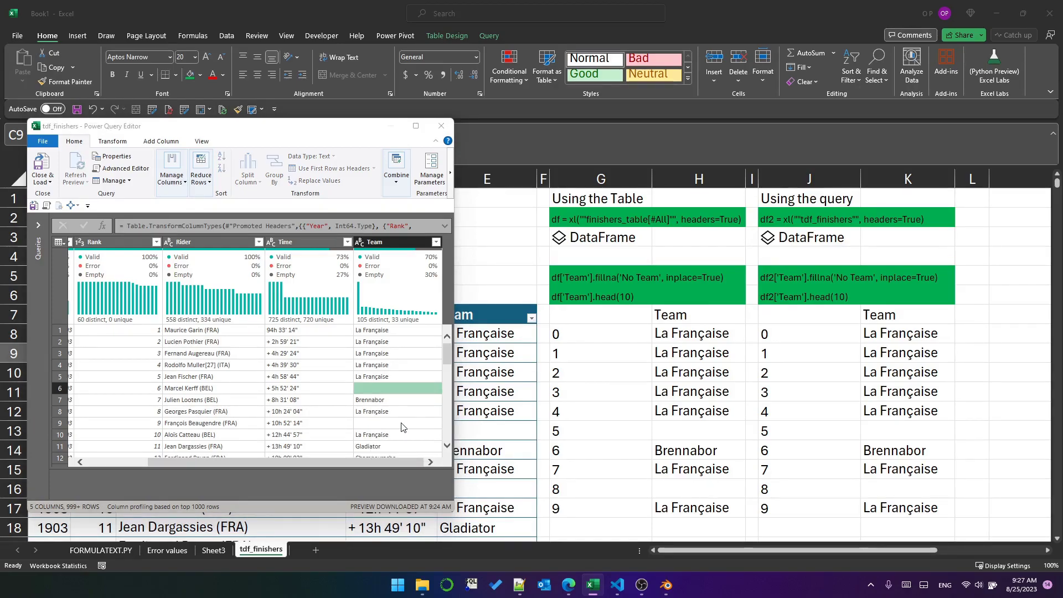
key(Tab)
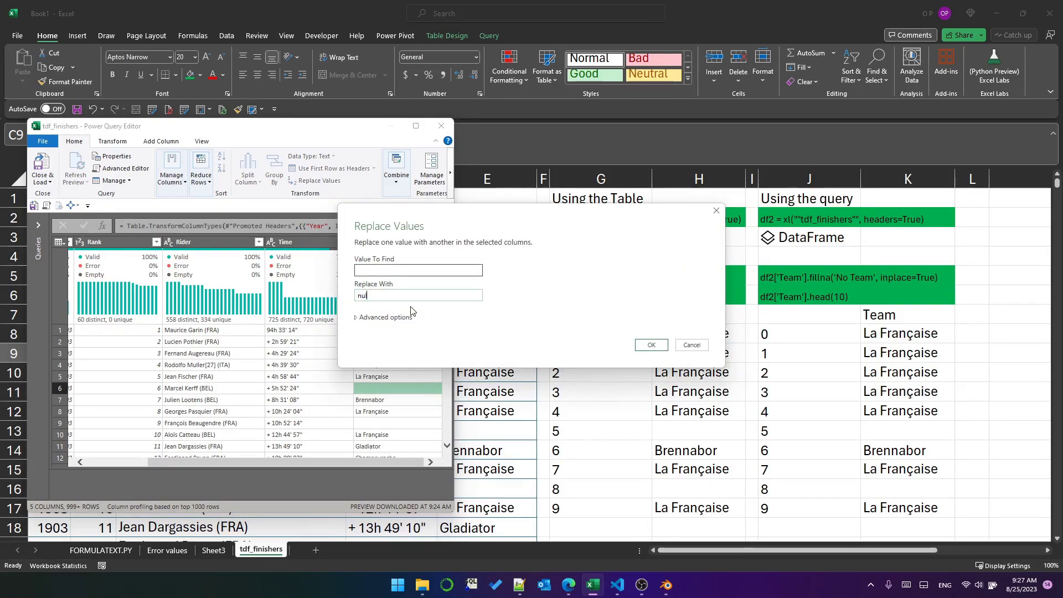
click(655, 346)
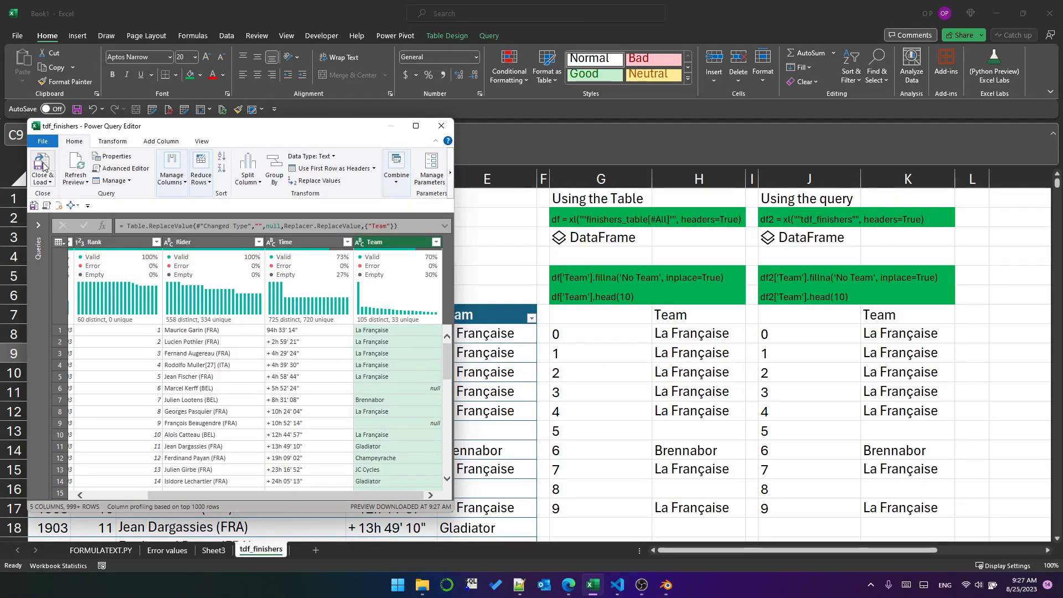
click(42, 164)
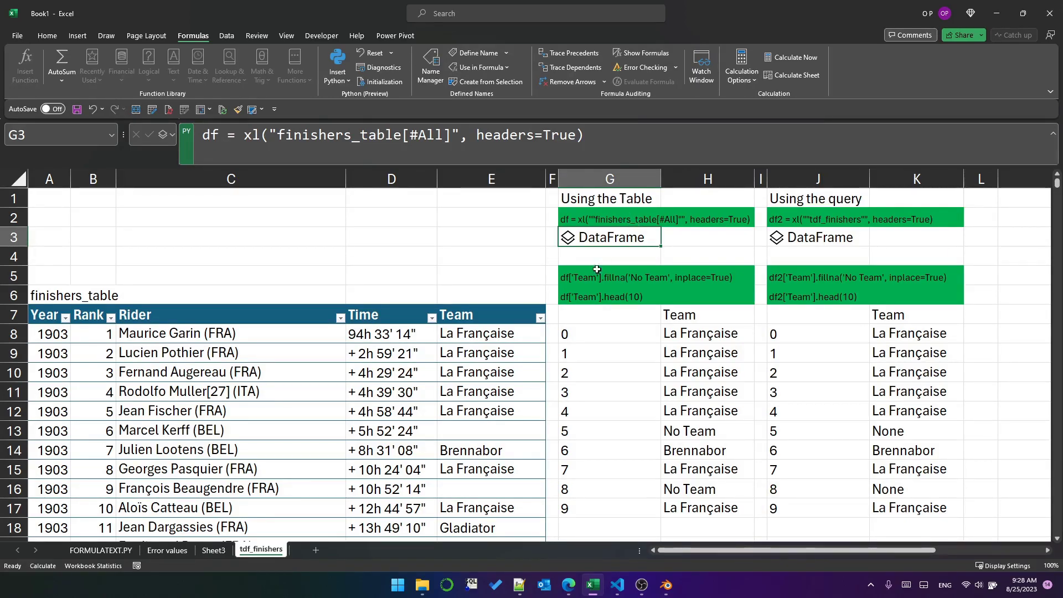
click(701, 426)
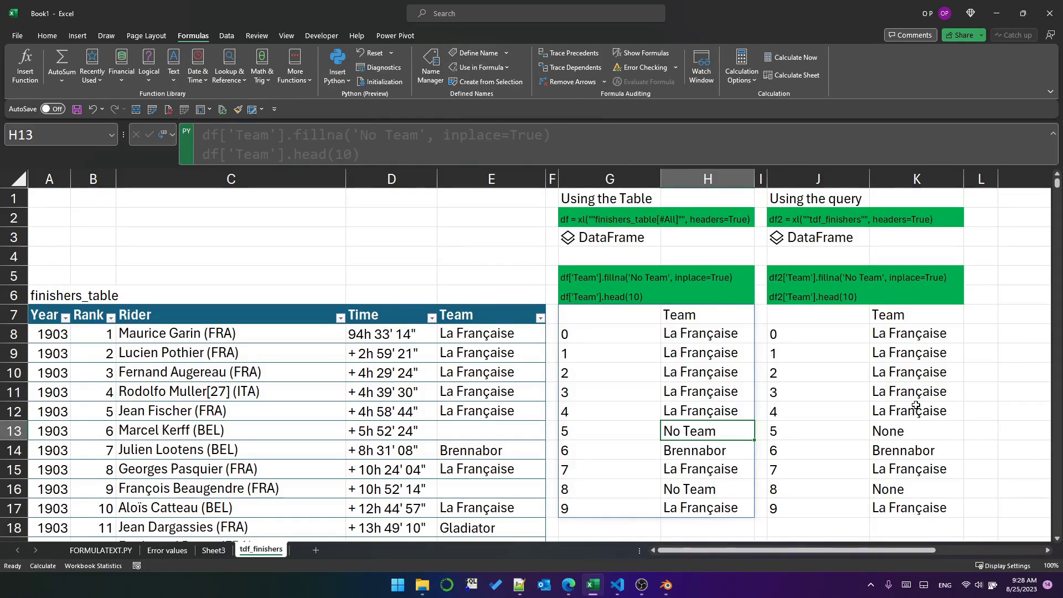
click(907, 430)
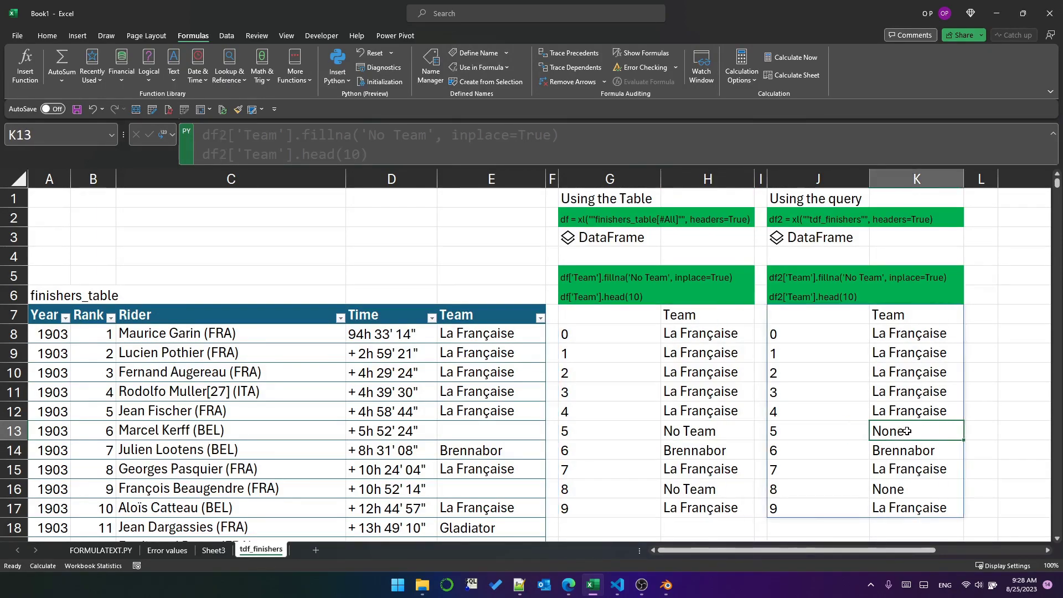
click(910, 491)
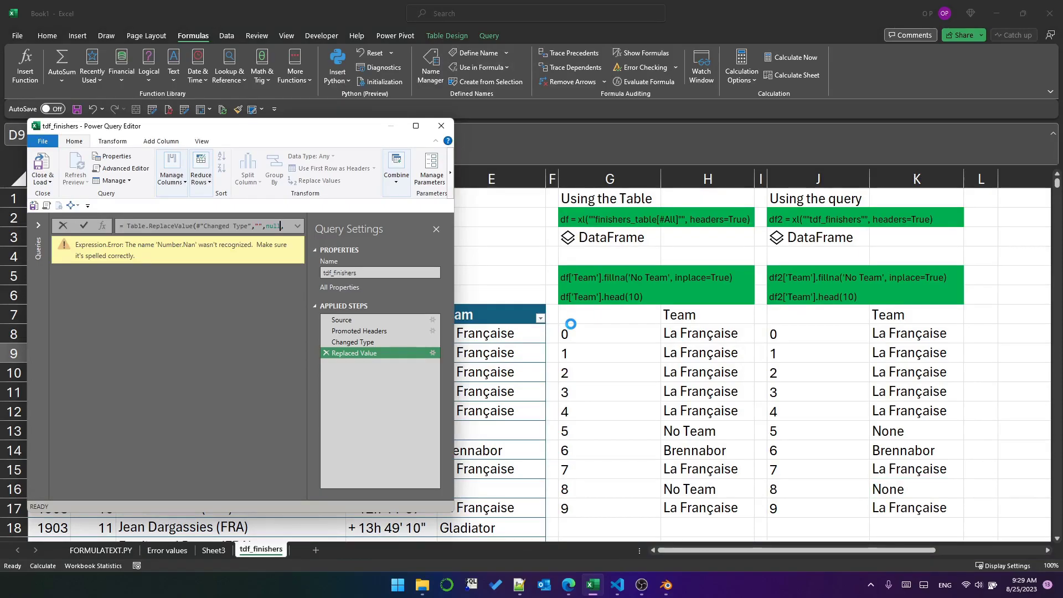
Step: Correct the replace step to Number.NaN, remove the stray comma, and load the query
key(ctrl+space)
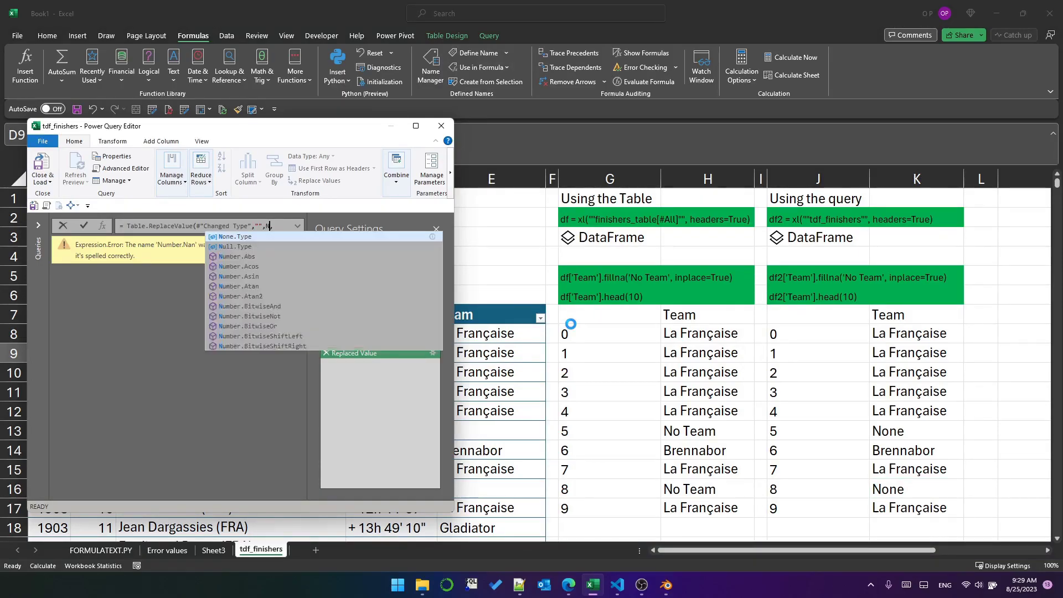
key(End)
key(BackSpace)
key(BackSpace)
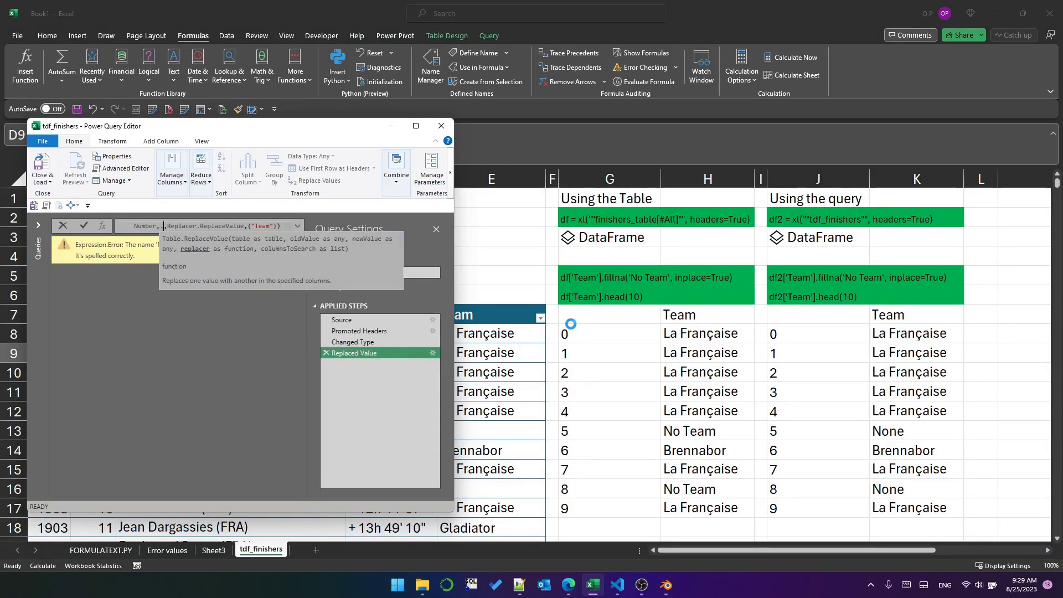
text(.Na)
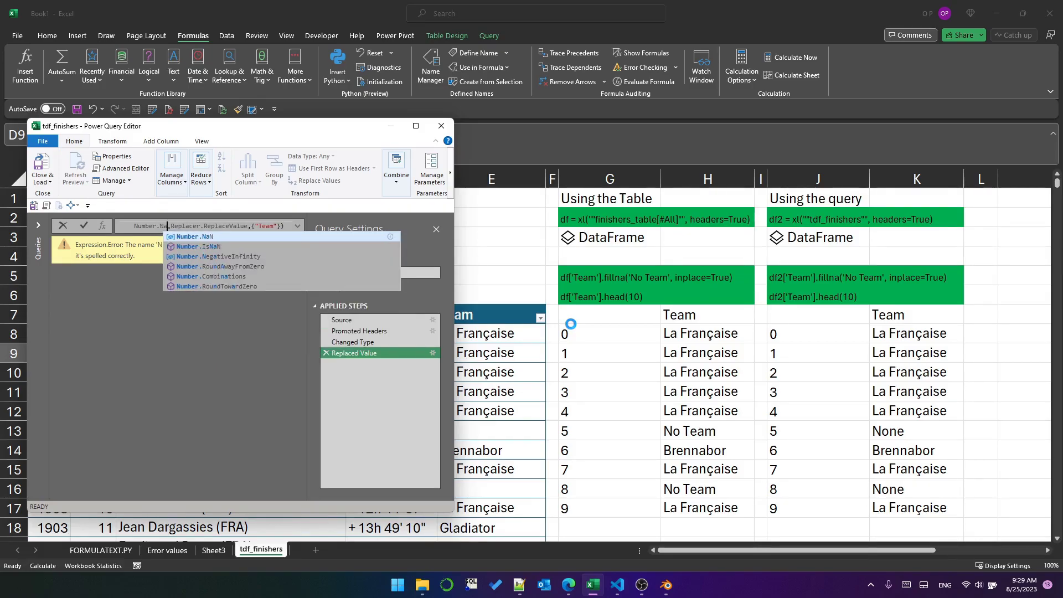
text(N)
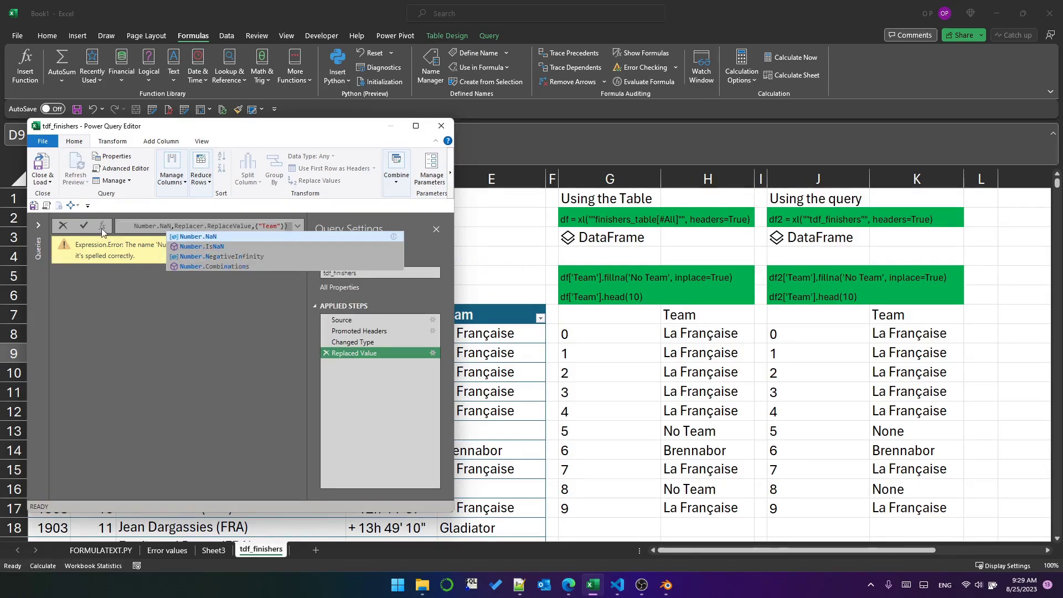
click(87, 225)
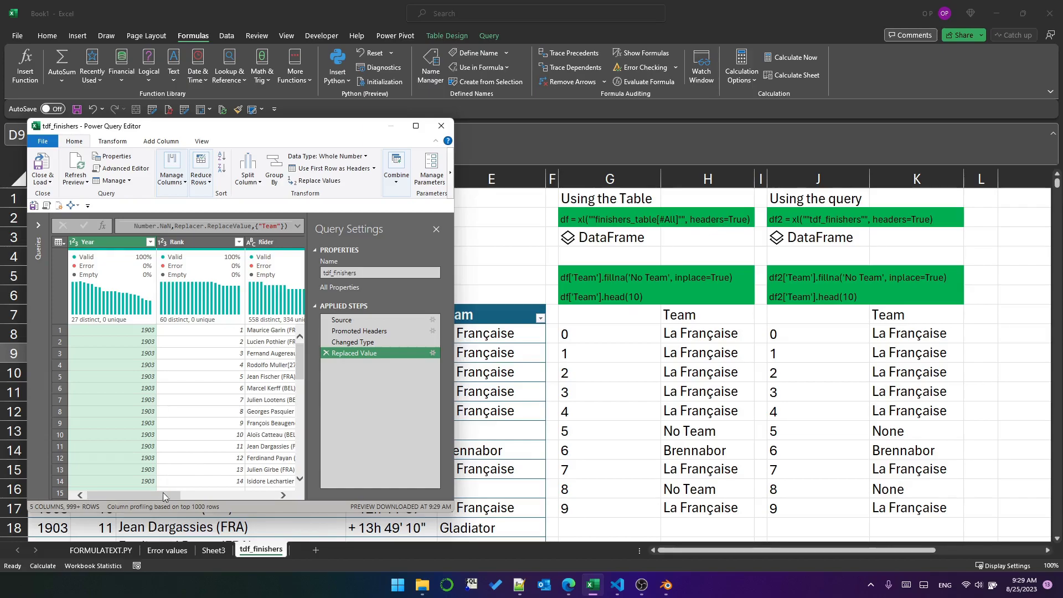
drag(147, 496, 245, 503)
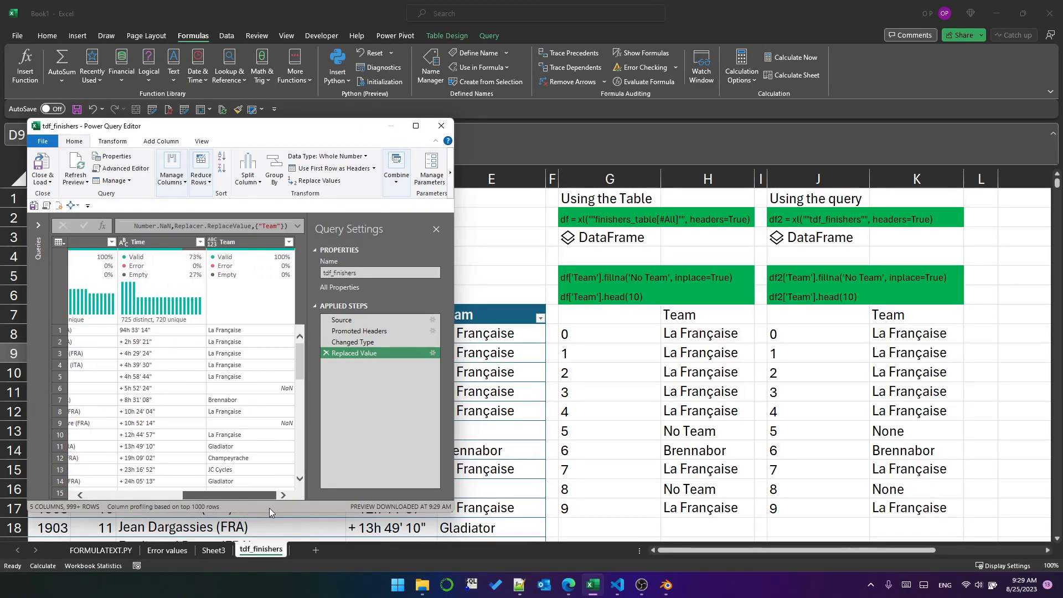
click(41, 167)
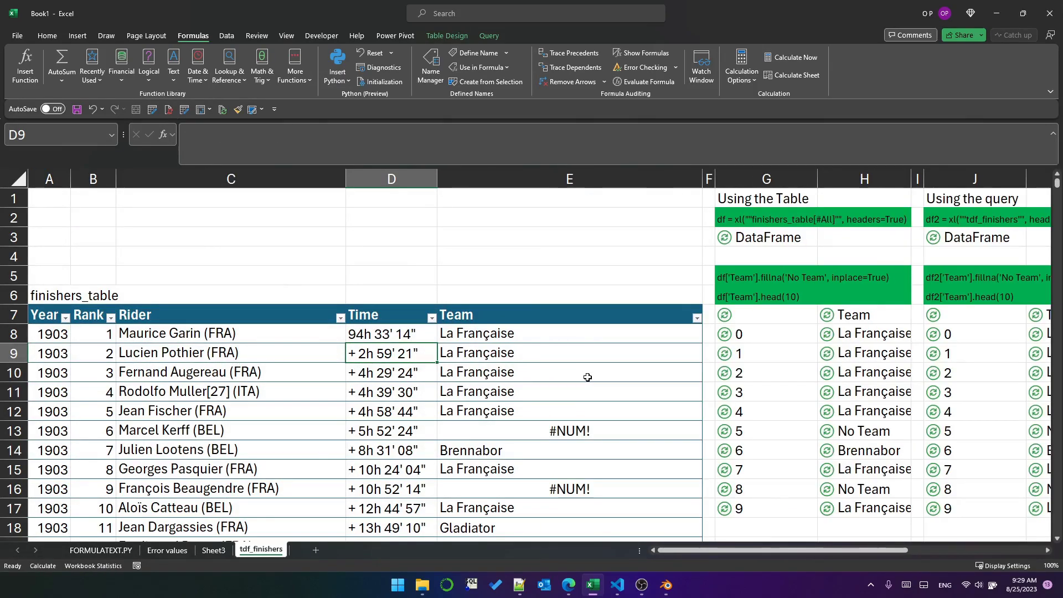
Step: Narrow column E, then confirm H13, K13 and K16 show No Team in both dataframes
click(590, 432)
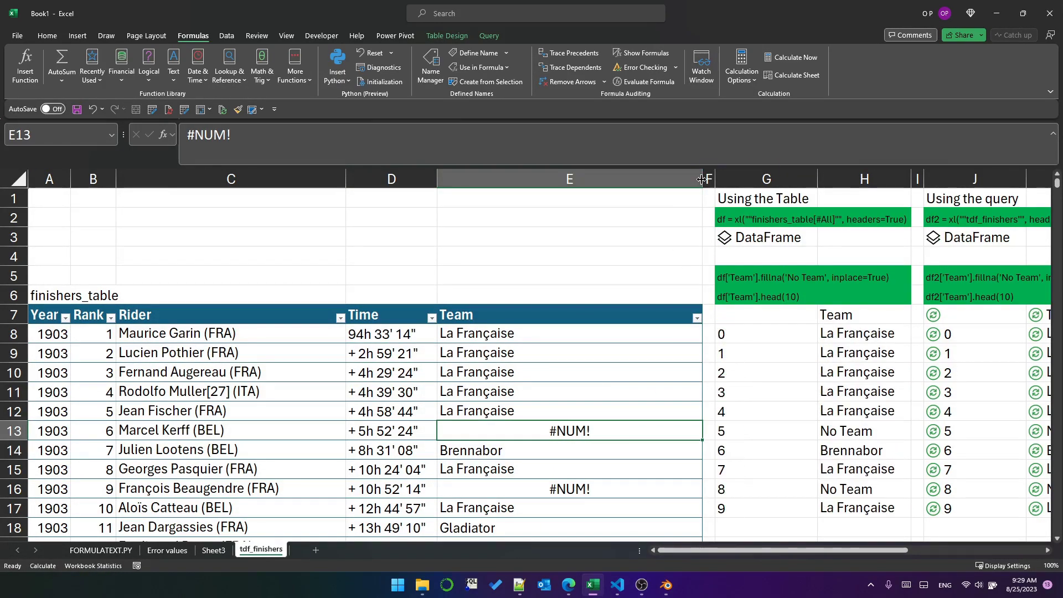
drag(703, 179, 542, 210)
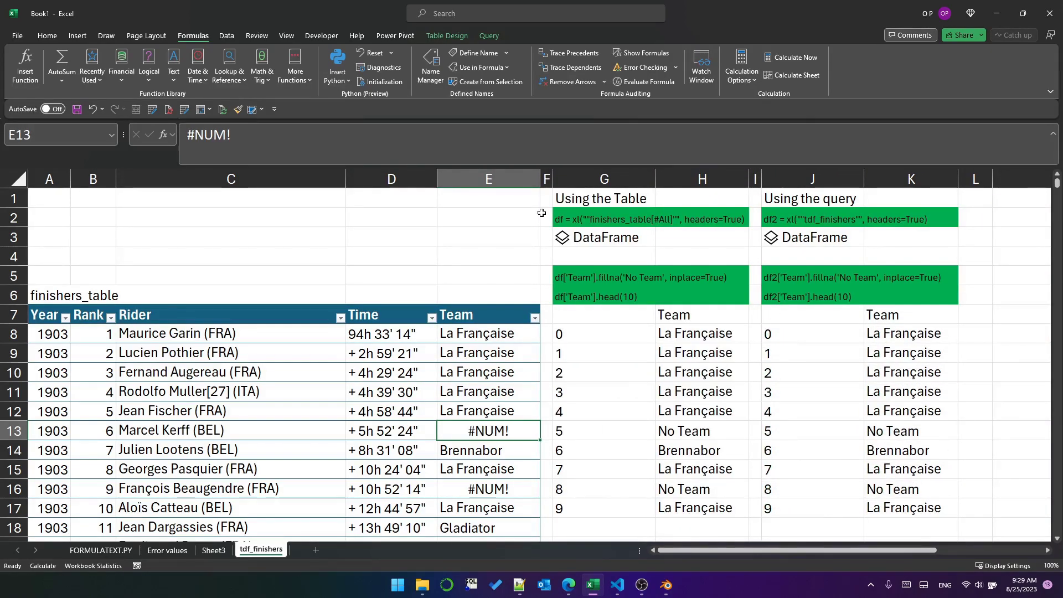
click(701, 430)
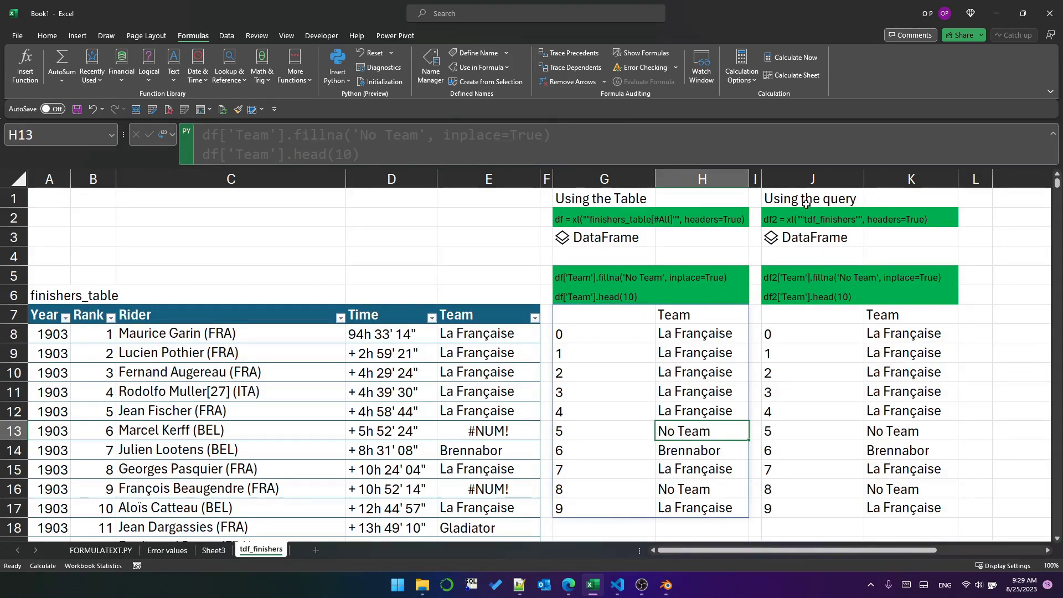
click(906, 431)
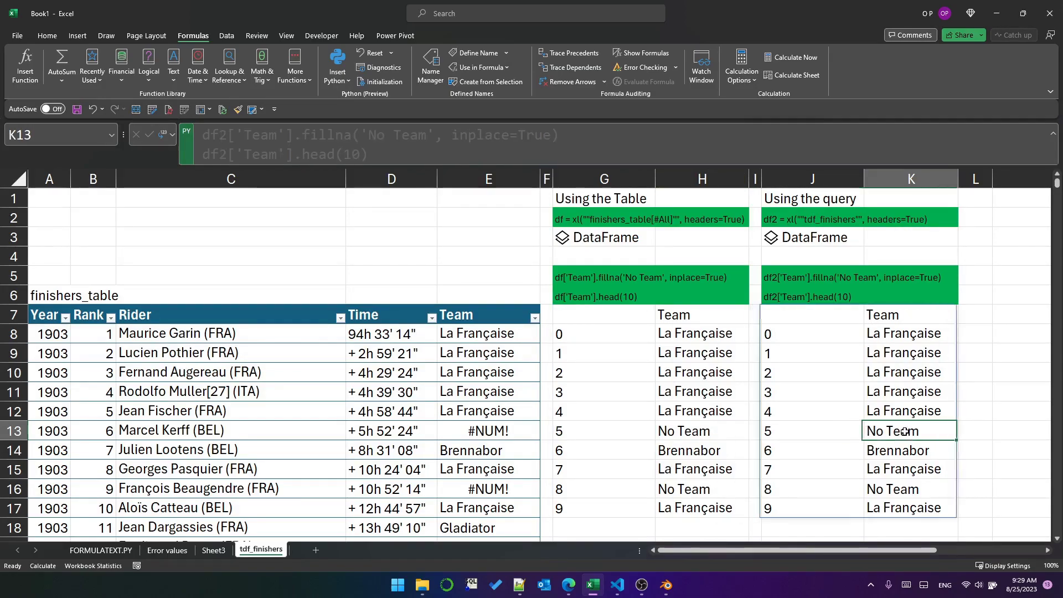
click(918, 490)
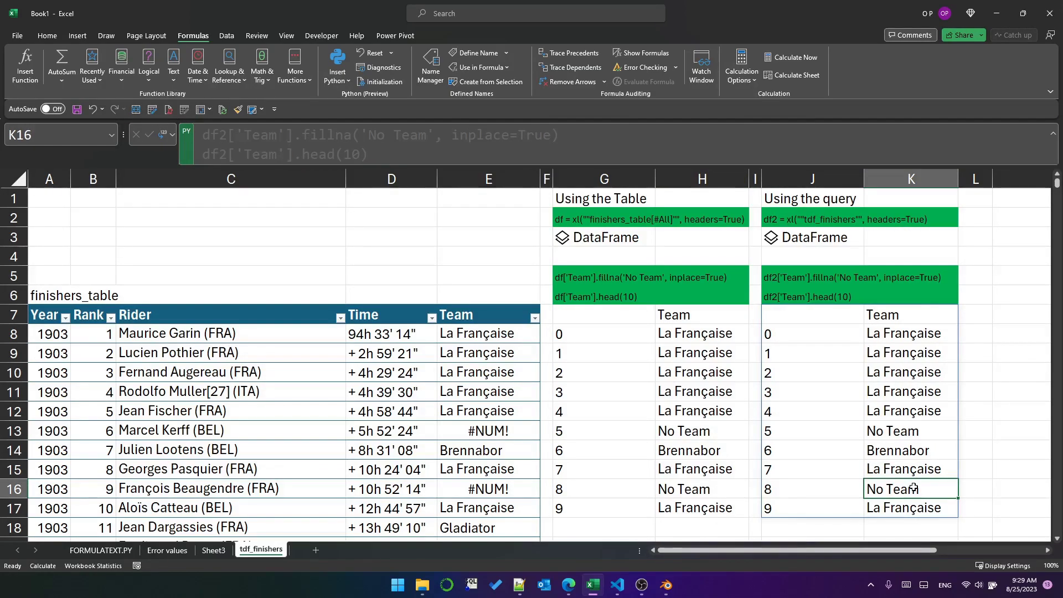